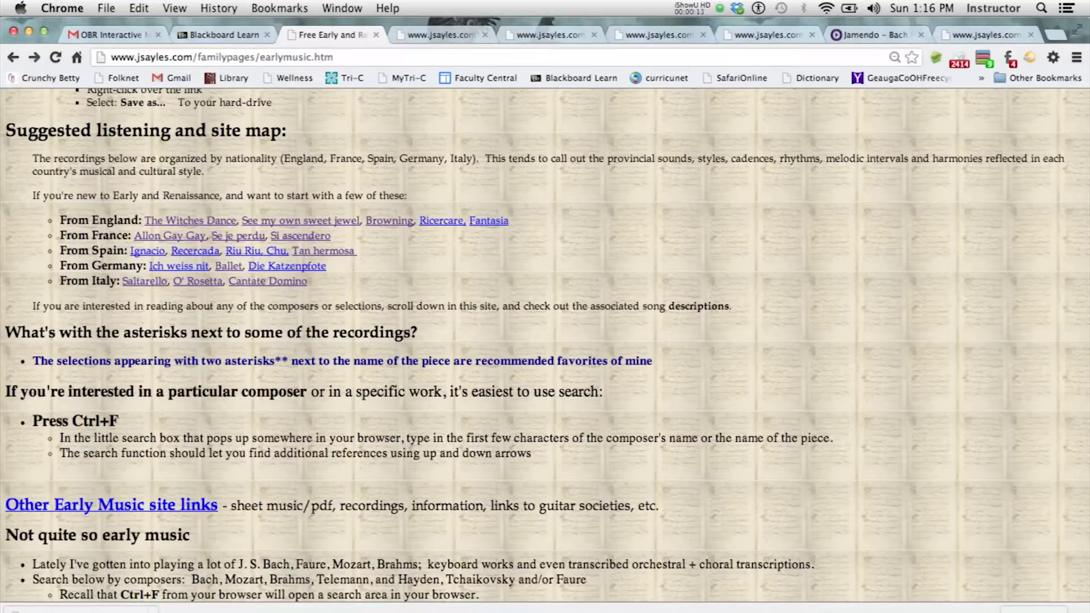
Look through the Early Music page and open the Ballet recording from the suggested German pieces
scroll(352, 299, "up", 15)
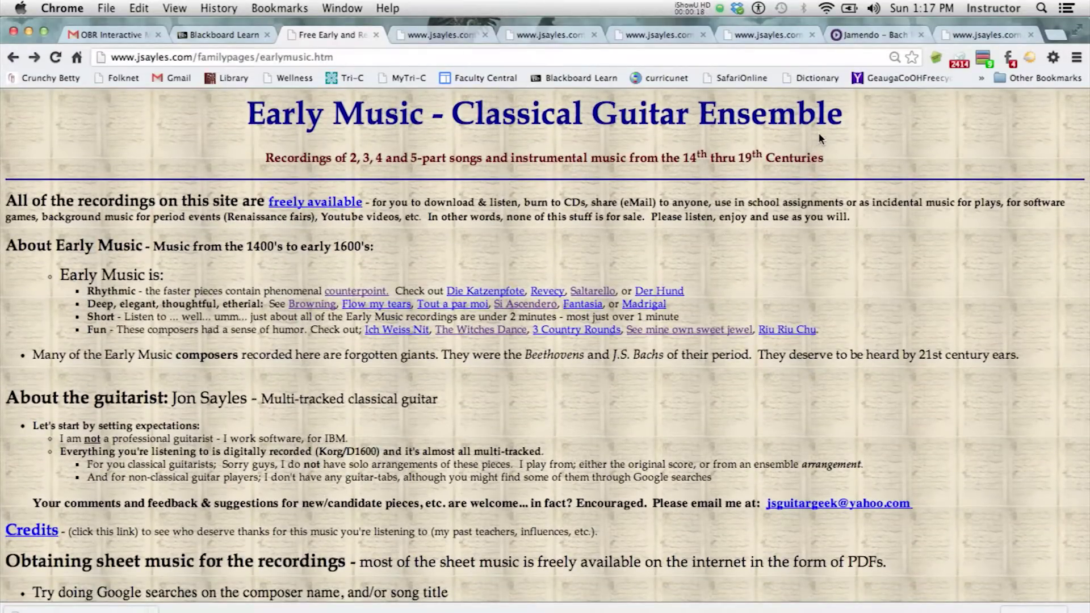
scroll(819, 135, "down", 15)
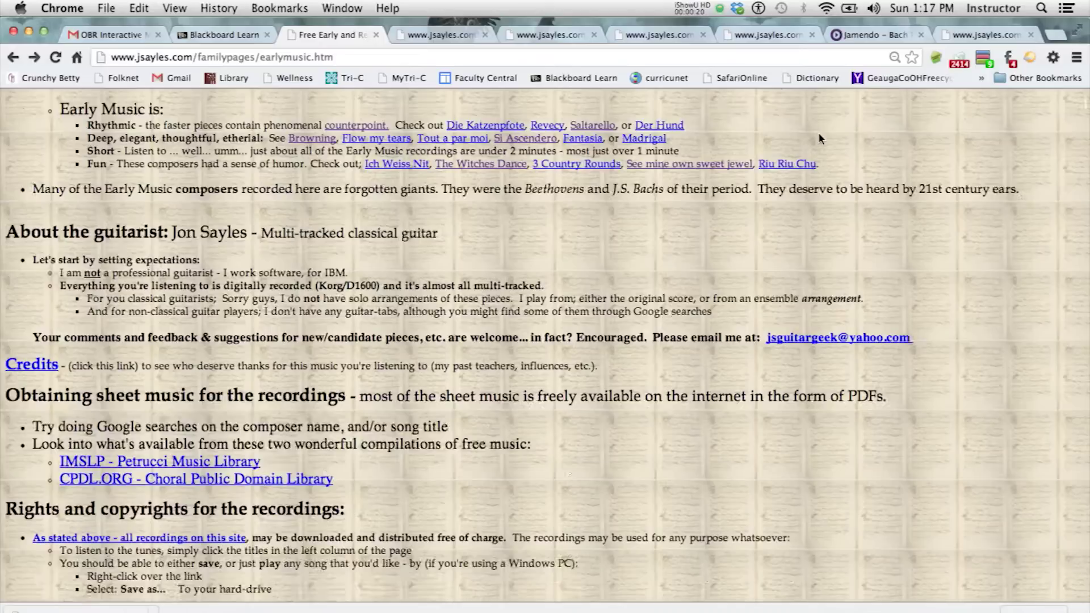
scroll(819, 139, "down", 5)
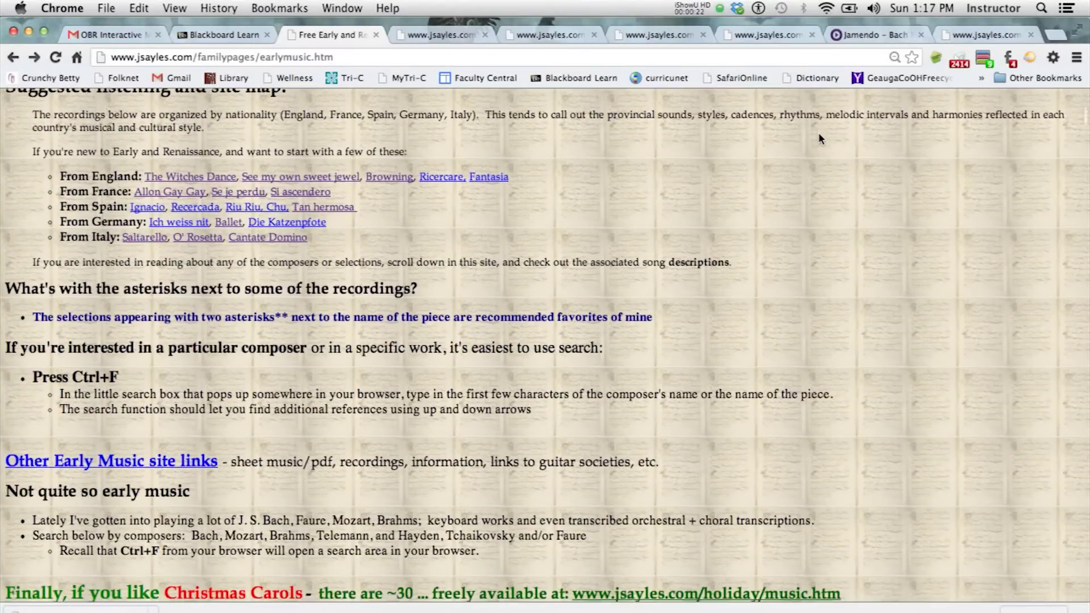
scroll(819, 139, "up", 2)
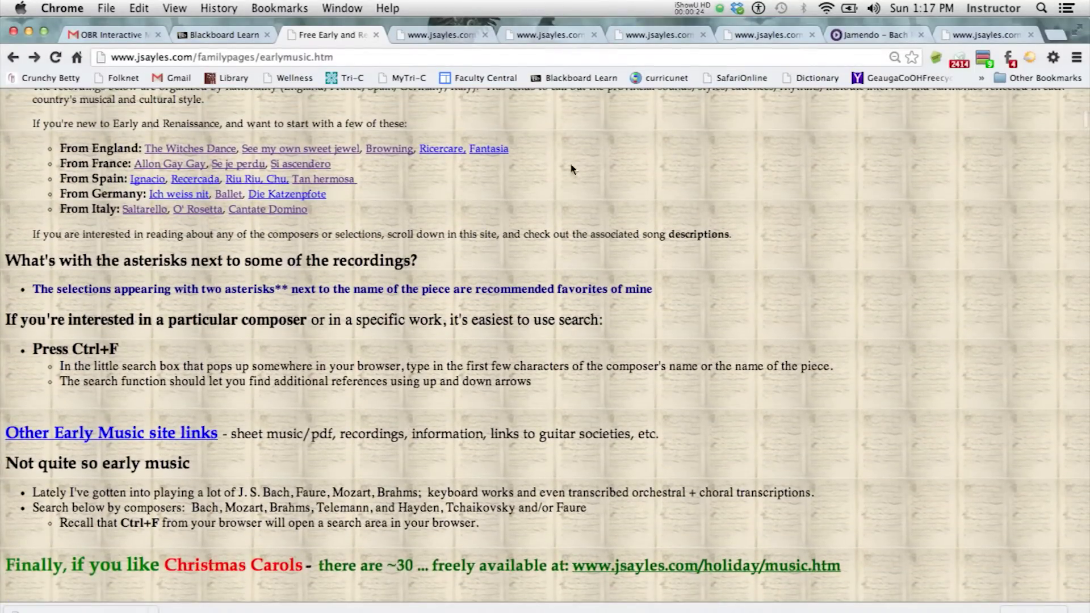
left_click(229, 195)
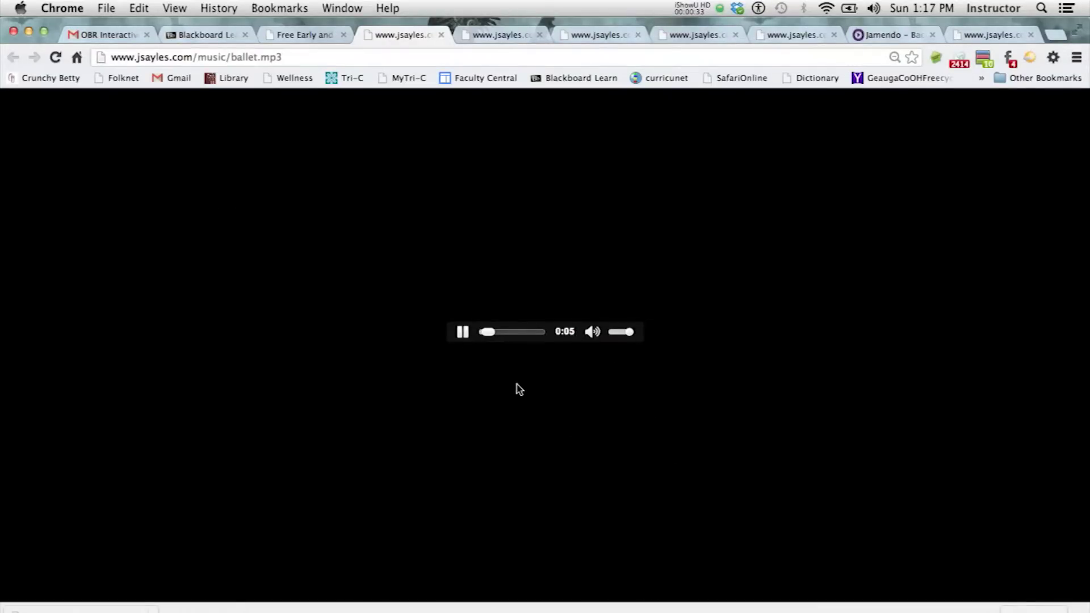
Listen to the opening of the Ballet recording, adjusting the system volume, and pause playback
key("XF86AudioRaiseVolume")
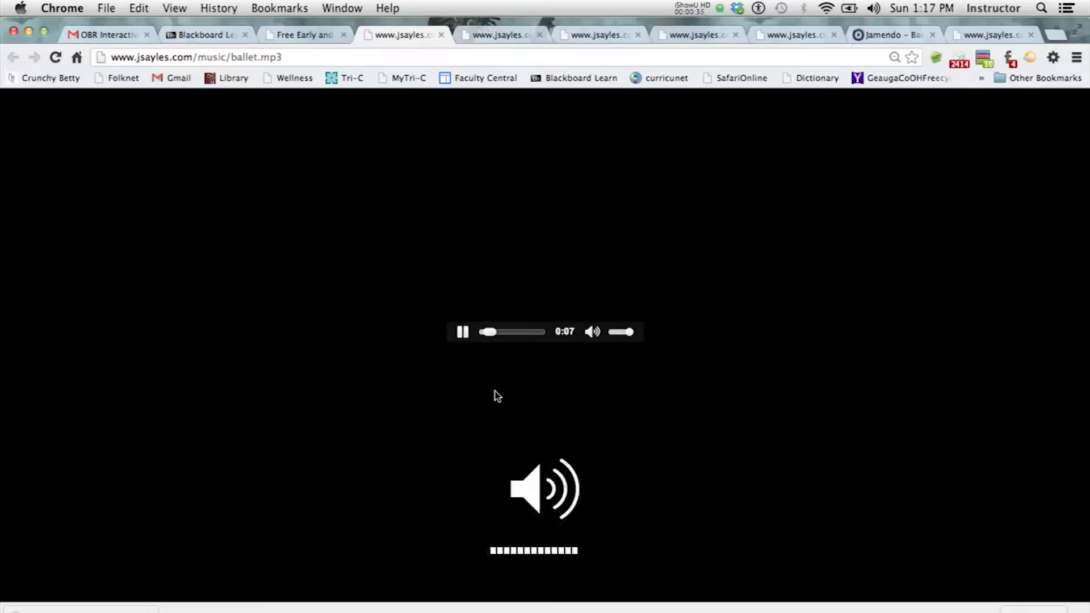
key("XF86AudioRaiseVolume")
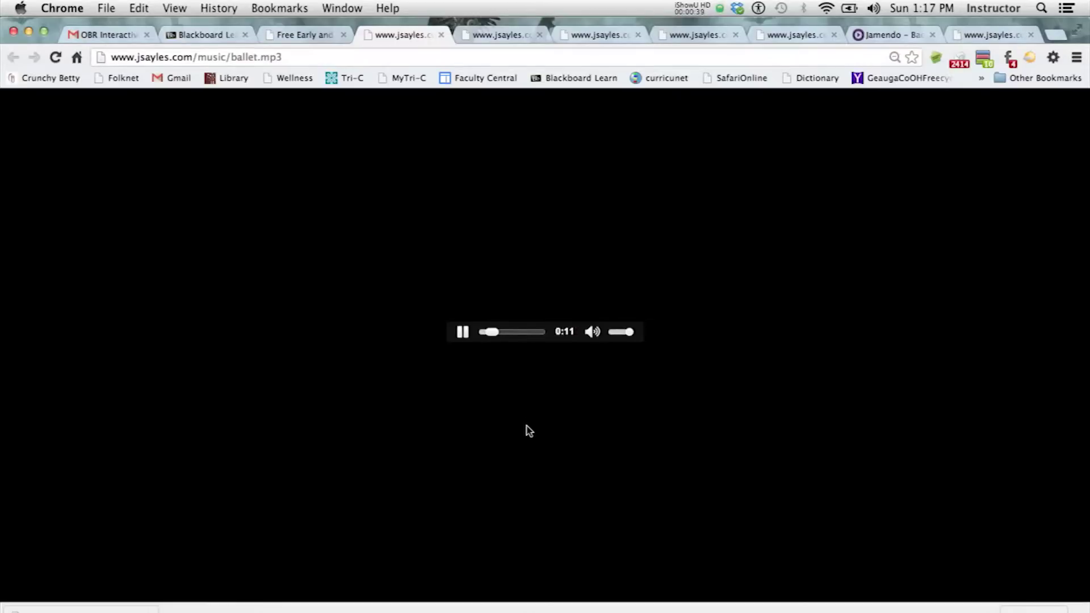
key("XF86AudioLowerVolume")
key("XF86AudioLowerVolume")
key("XF86AudioLowerVolume")
key("XF86AudioLowerVolume")
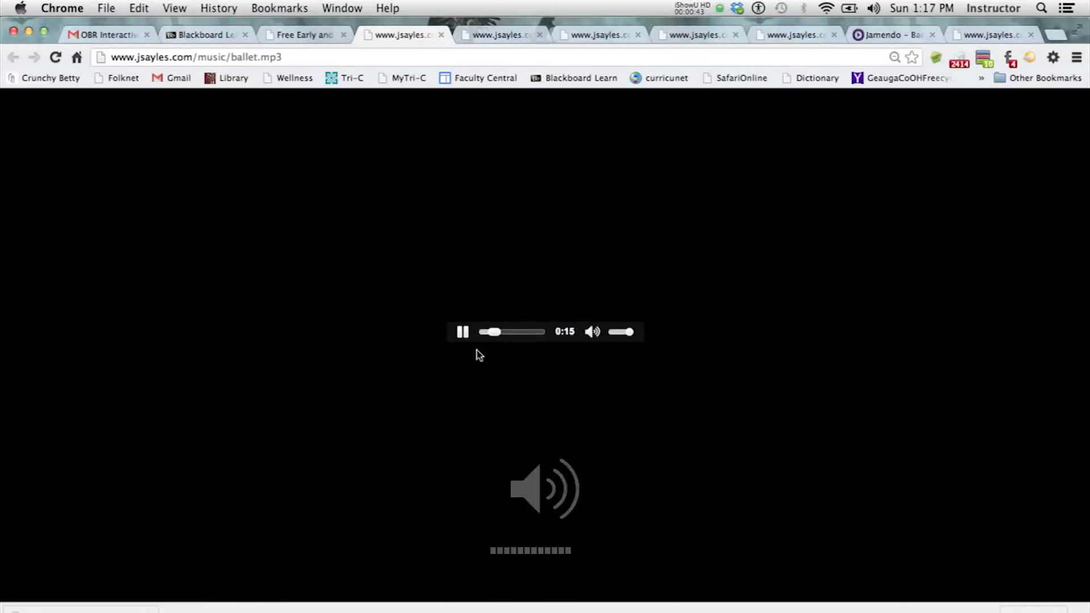
left_click(463, 333)
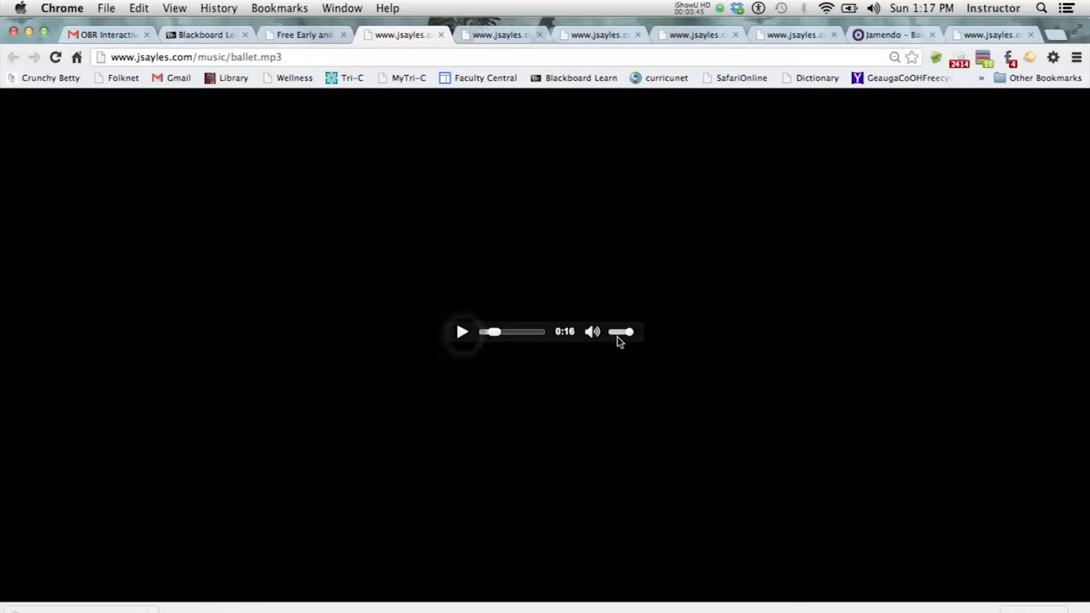
Save the recording as "ballet (1).mp3" in the shapesProject folder
right_click(531, 336)
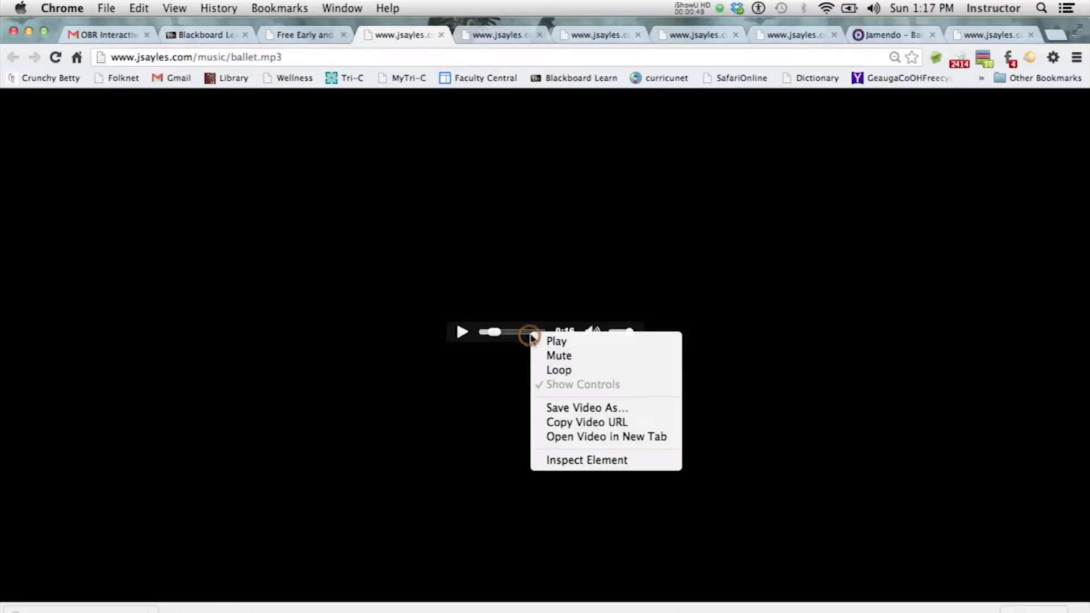
left_click(589, 409)
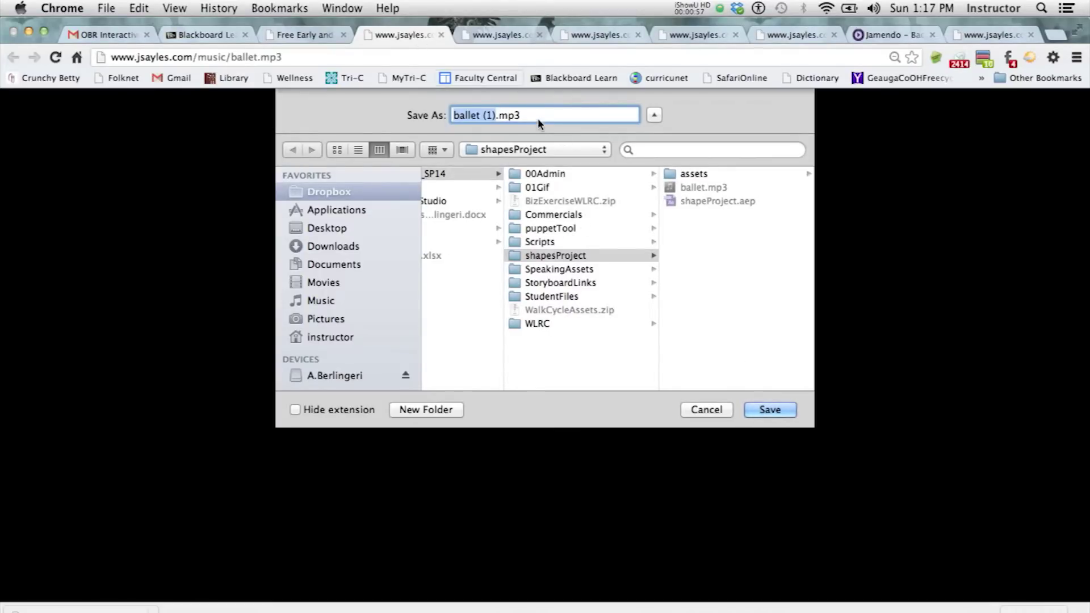
left_click(756, 409)
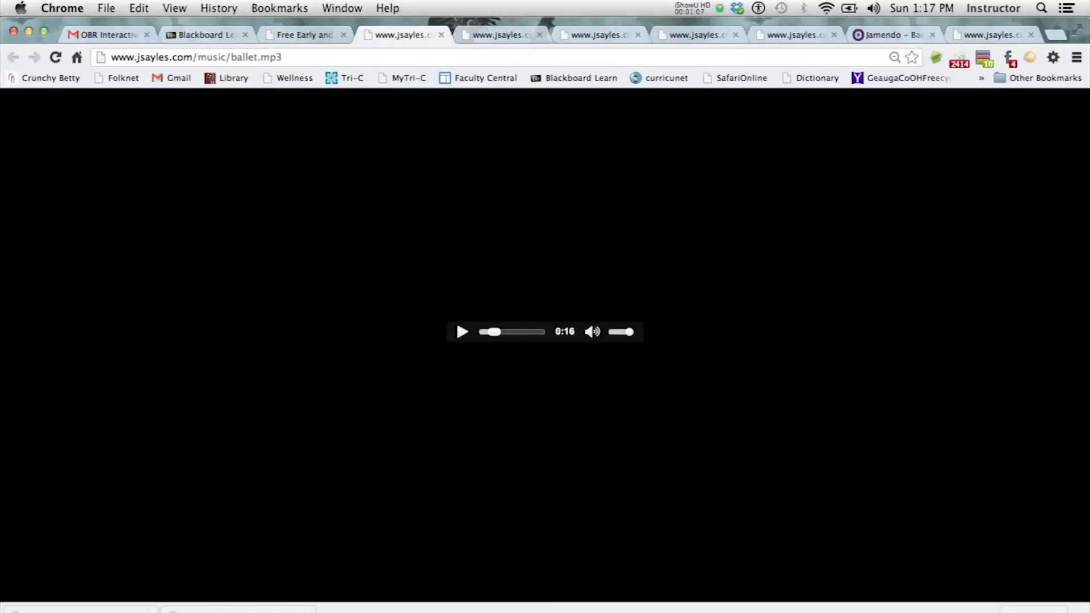
Switch to Audacity and open ballet.mp3 from the shapesProject folder
key("super+Tab")
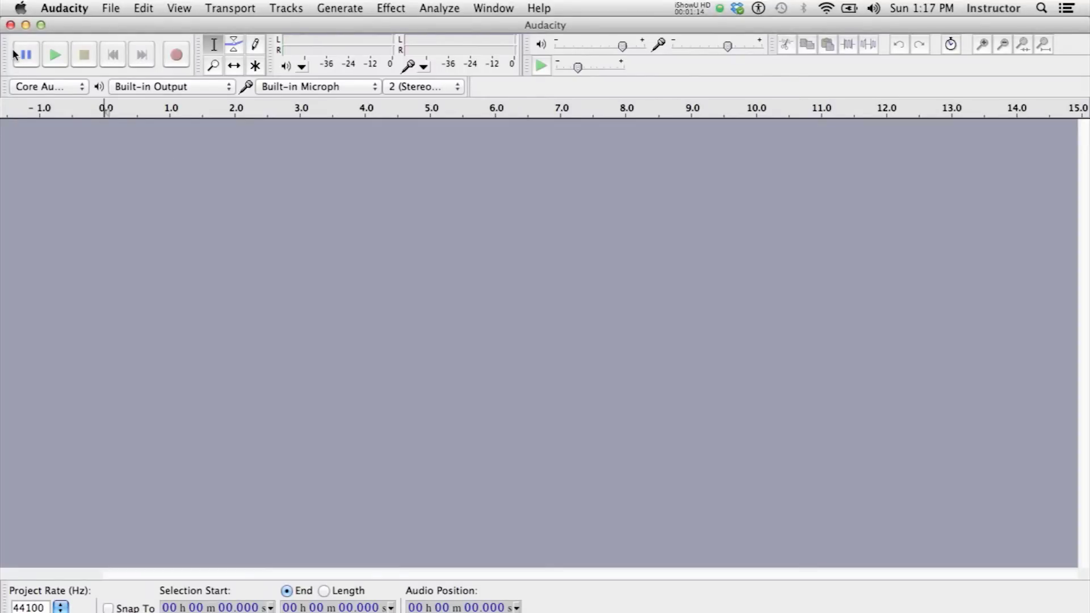
left_click(111, 8)
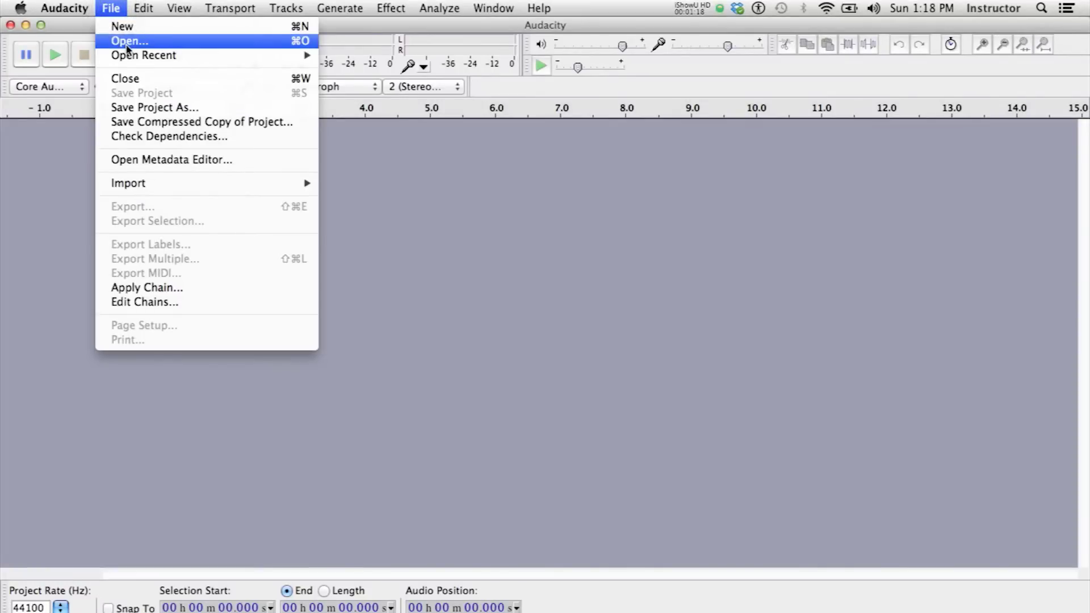
left_click(128, 42)
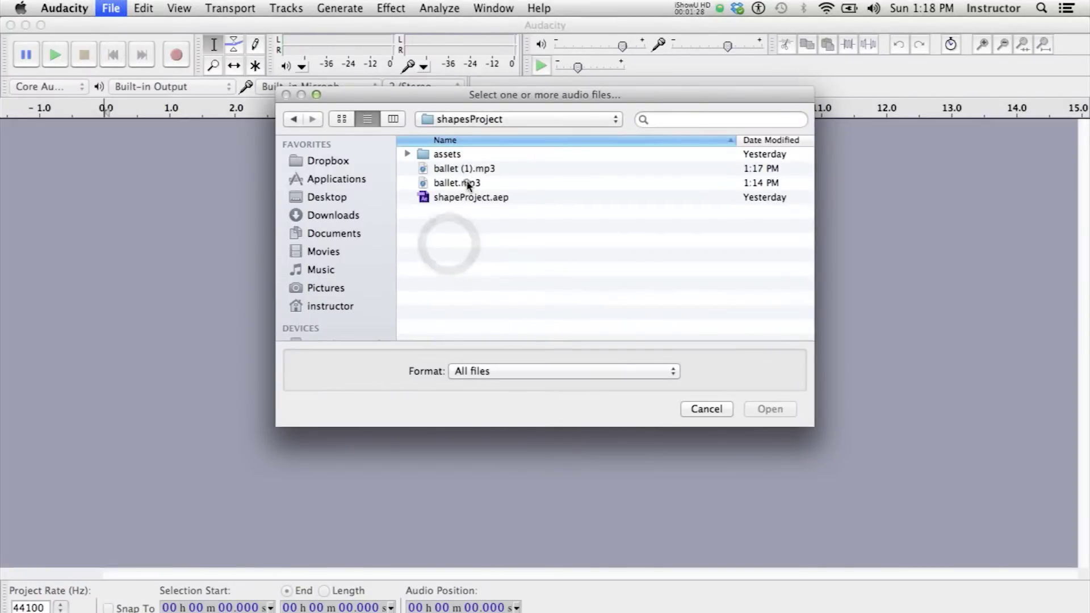
left_click(468, 183)
left_click(773, 410)
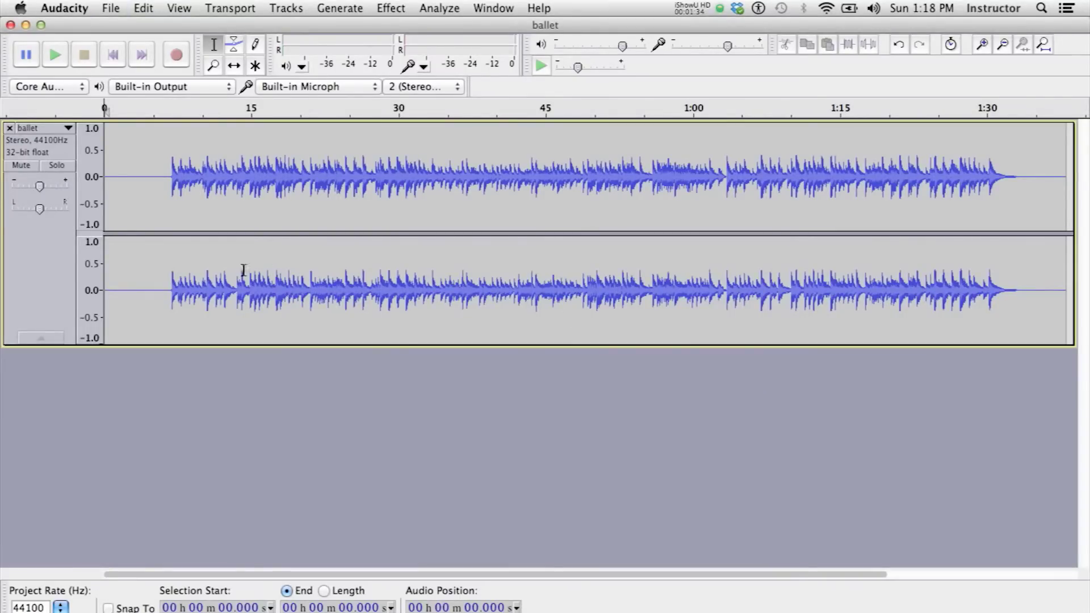
Delete about 6.7 seconds of silence at the start of the track and play back the new opening
left_click_drag(170, 292, 86, 296)
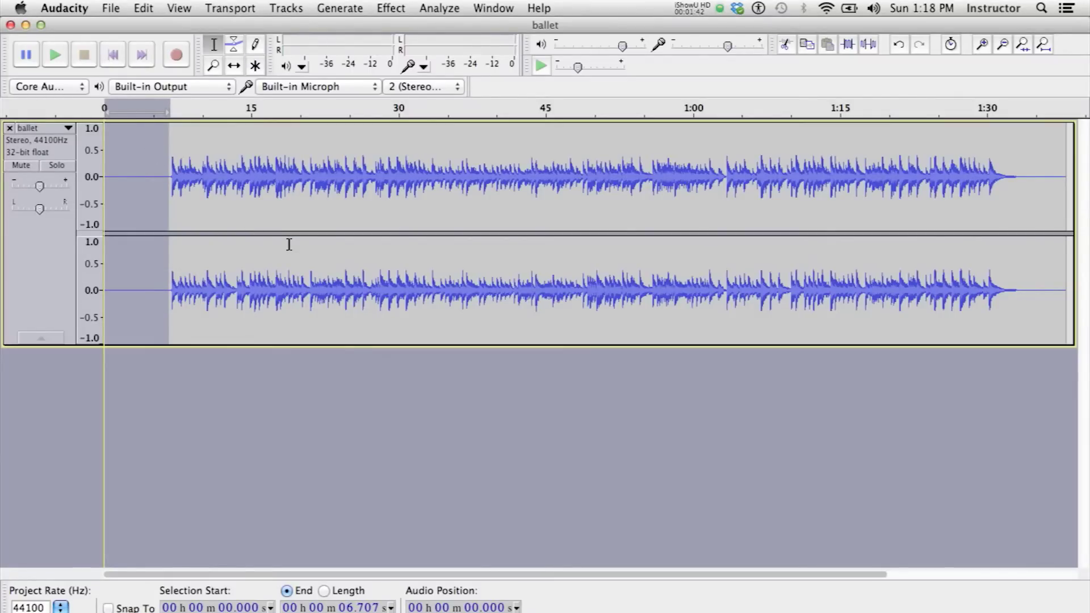
key("Delete")
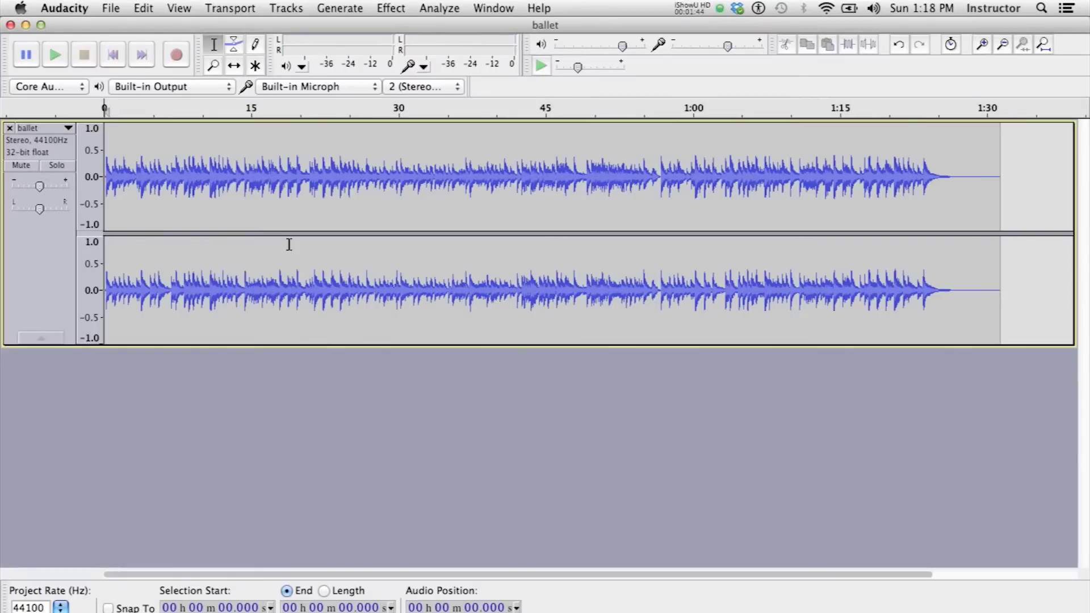
left_click(58, 57)
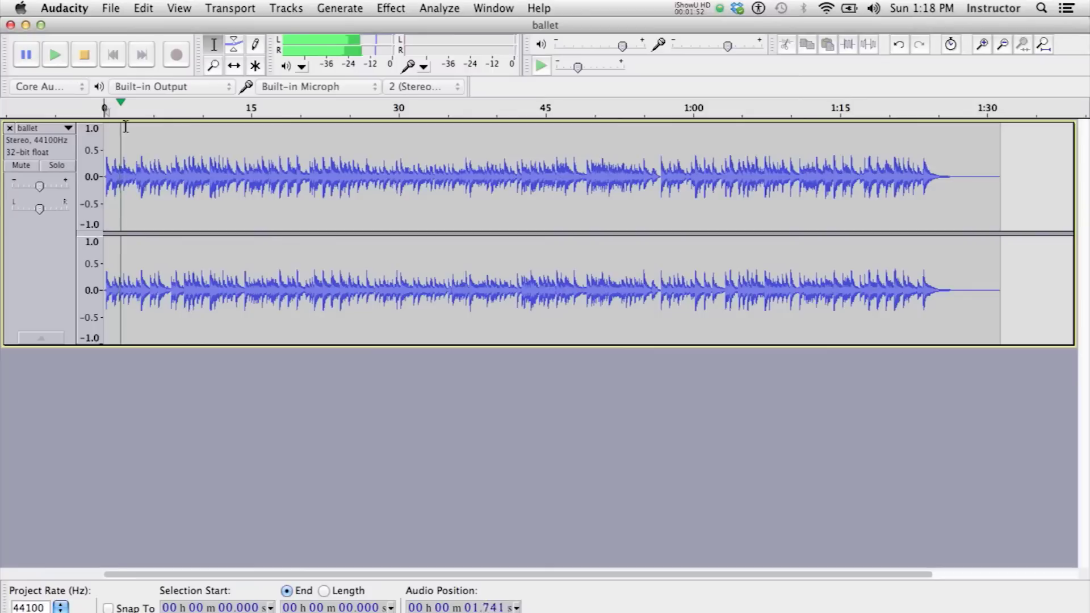
left_click(85, 55)
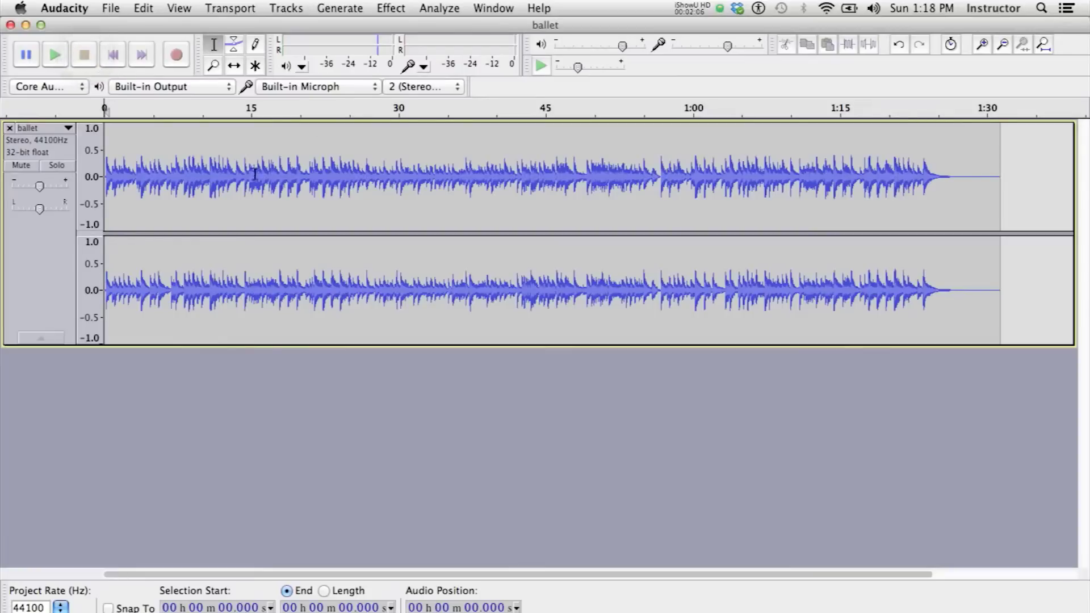
Delete the audio from about 14.6 seconds to the end of the track
left_click_drag(247, 182, 464, 190)
left_click_drag(594, 201, 1030, 209)
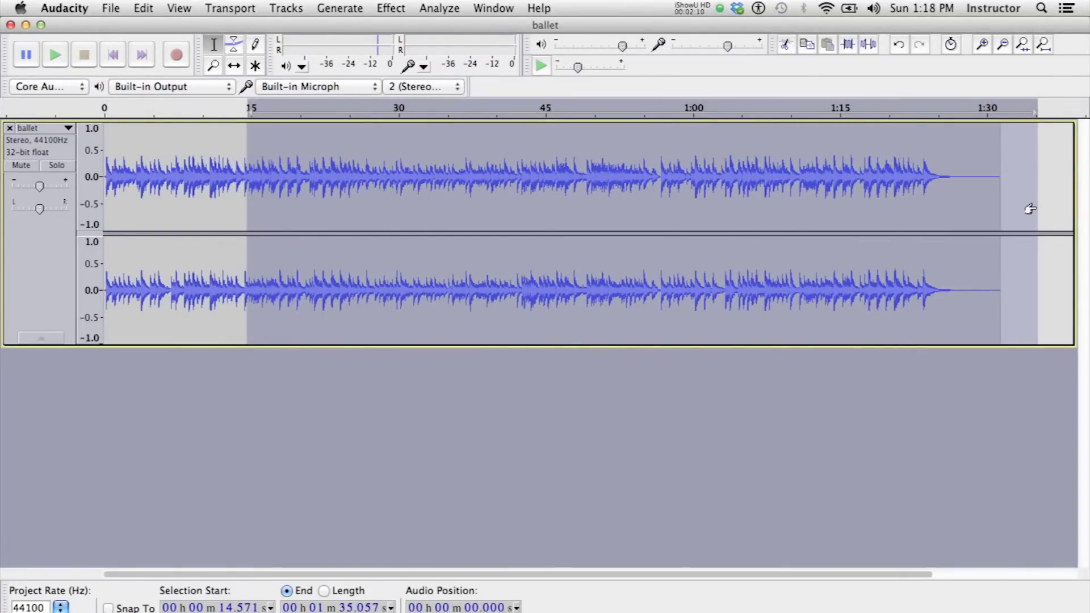
key("Delete")
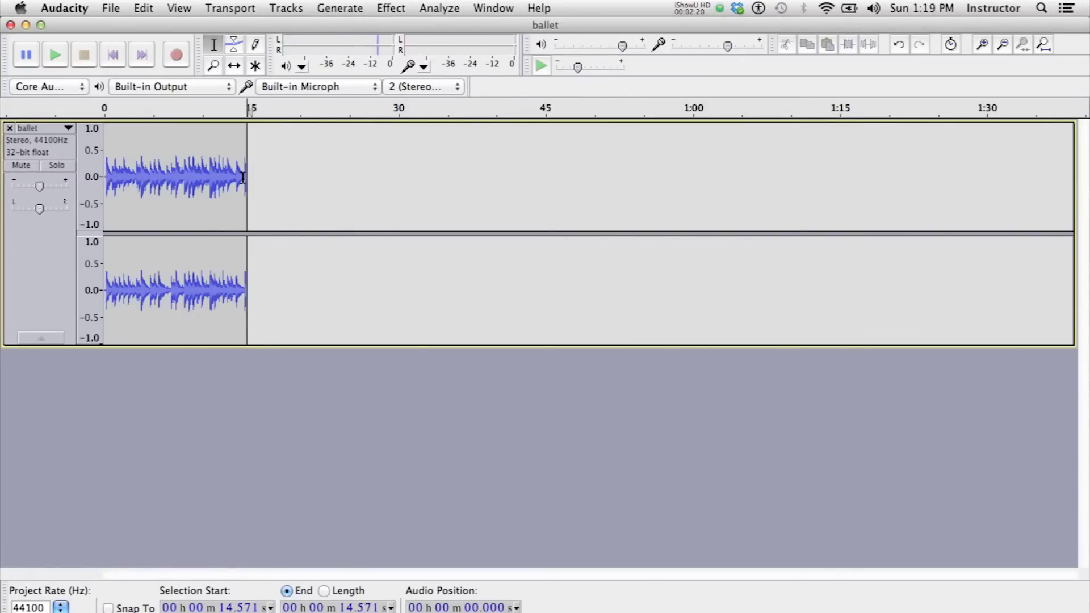
Save the Audacity project as "balletEdit" in the shapesProject folder
left_click(111, 8)
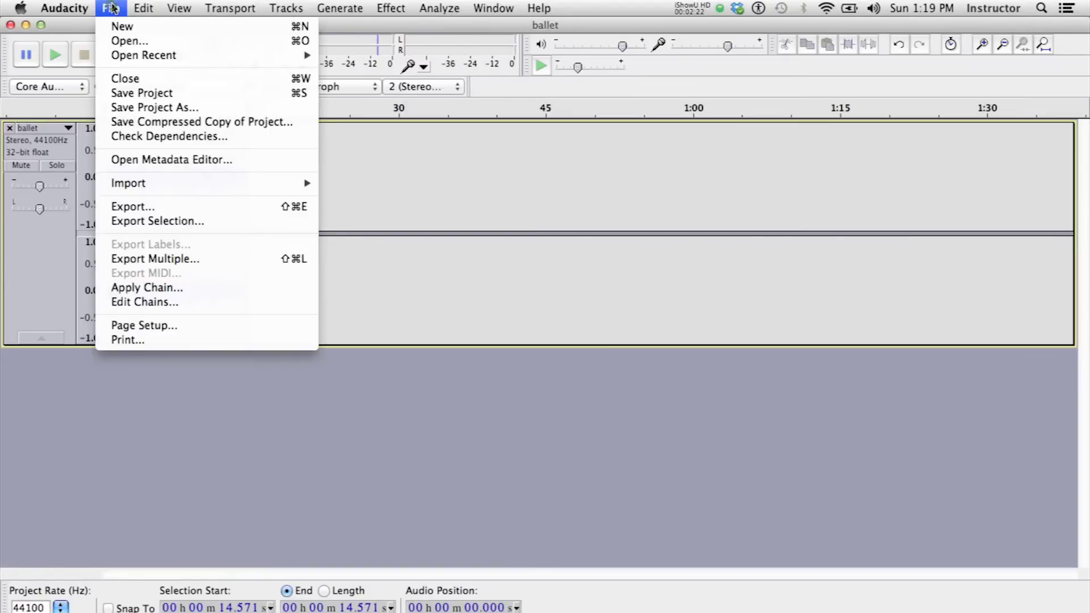
left_click(138, 106)
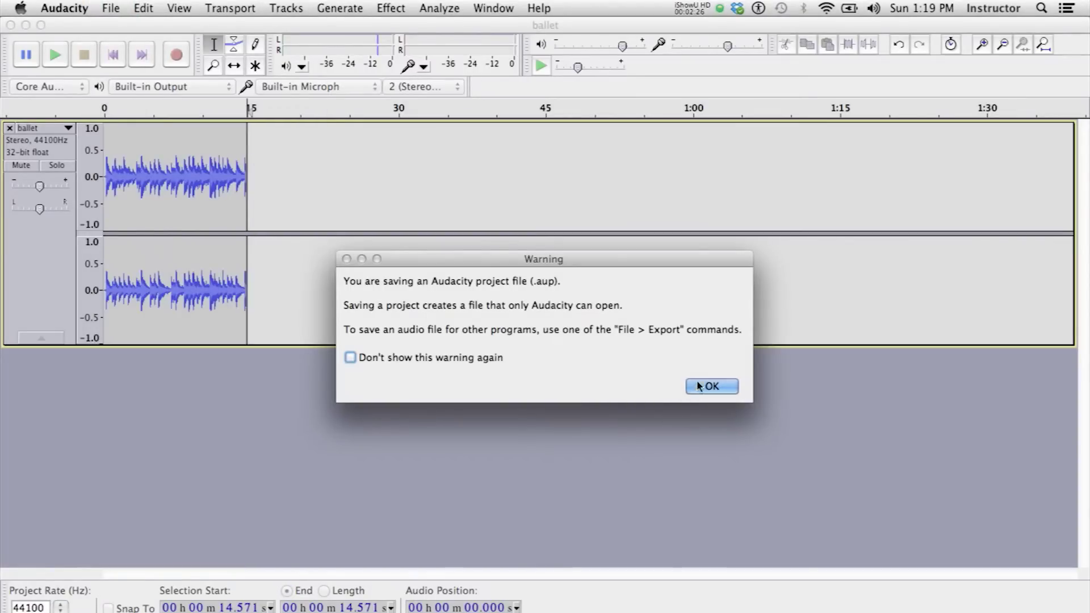
left_click(713, 388)
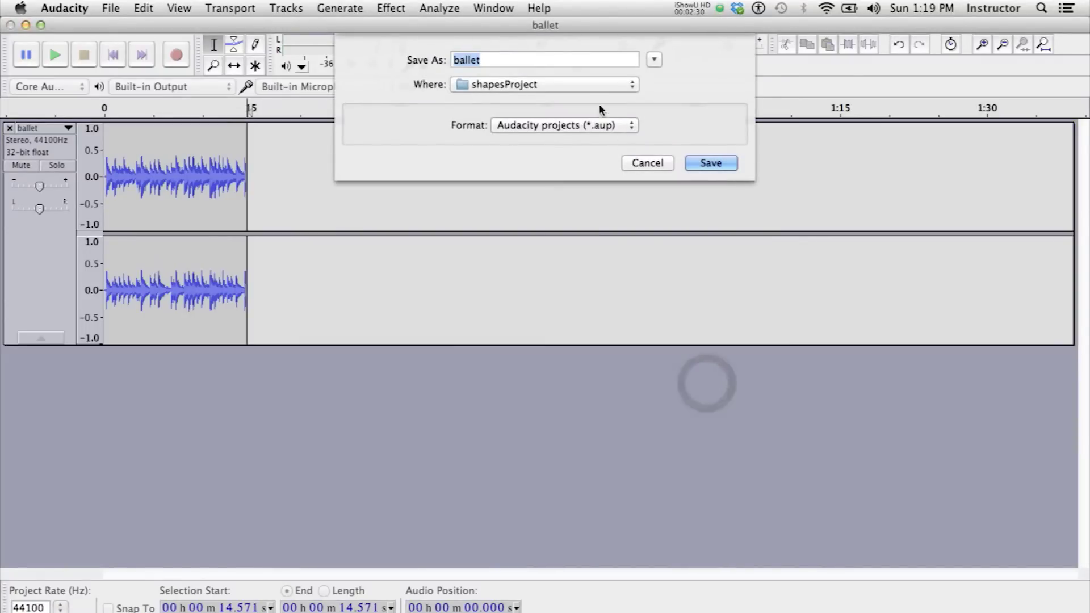
left_click(507, 60)
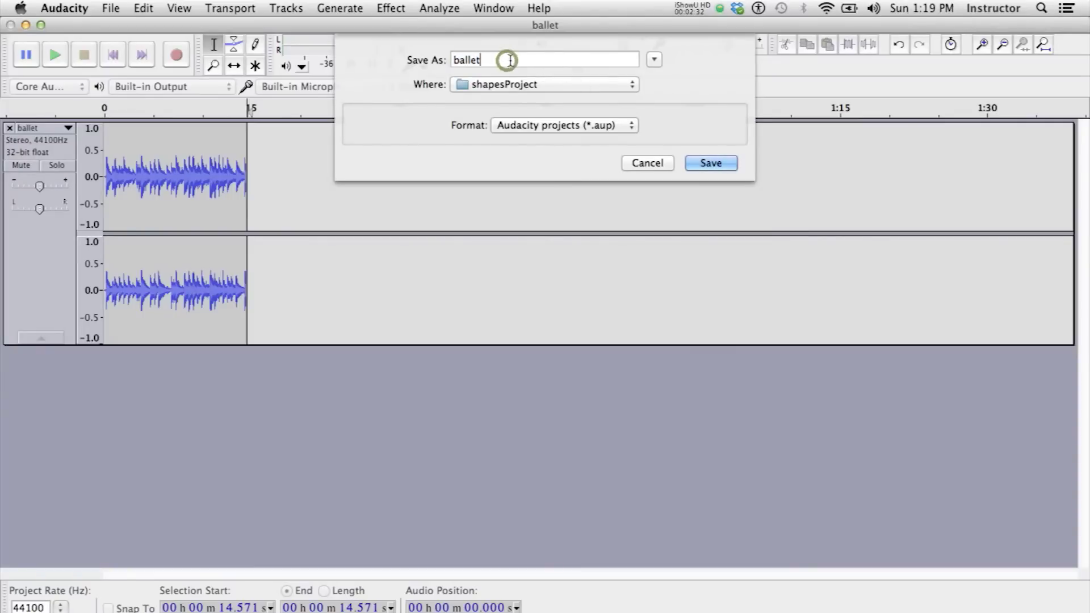
type("Edit")
left_click(725, 163)
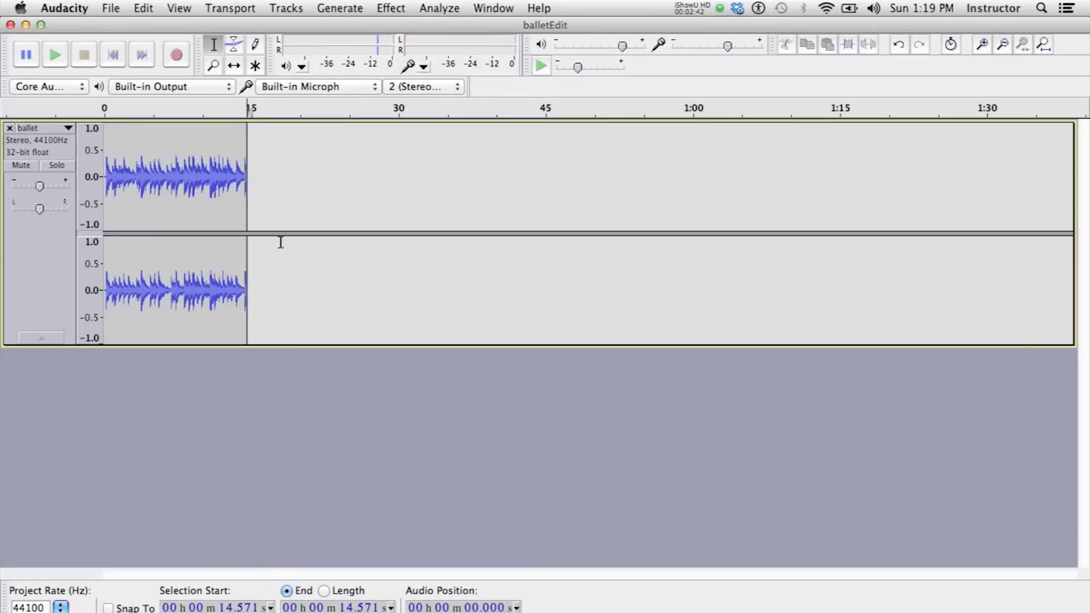
Magnify the end of the trimmed clip and play its last moments to check the cut
left_click(215, 64)
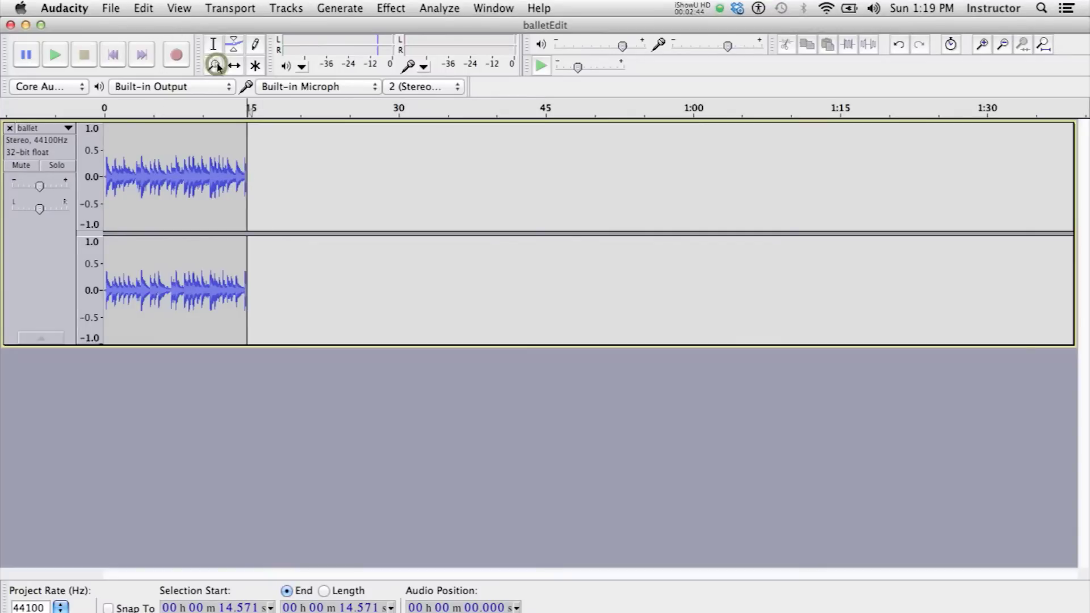
left_click(238, 176)
left_click(243, 176)
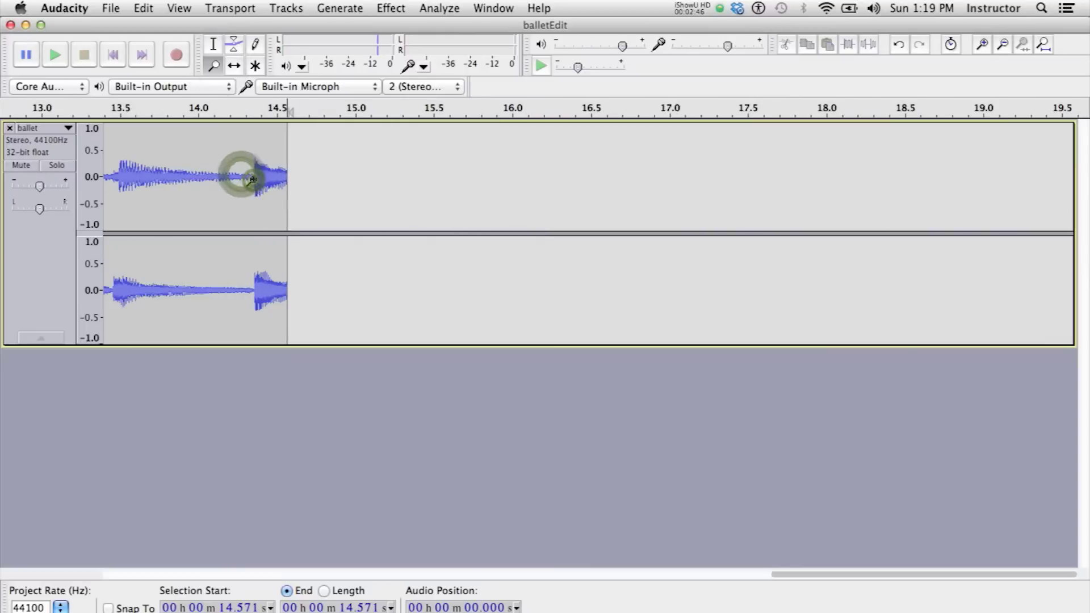
left_click(256, 179)
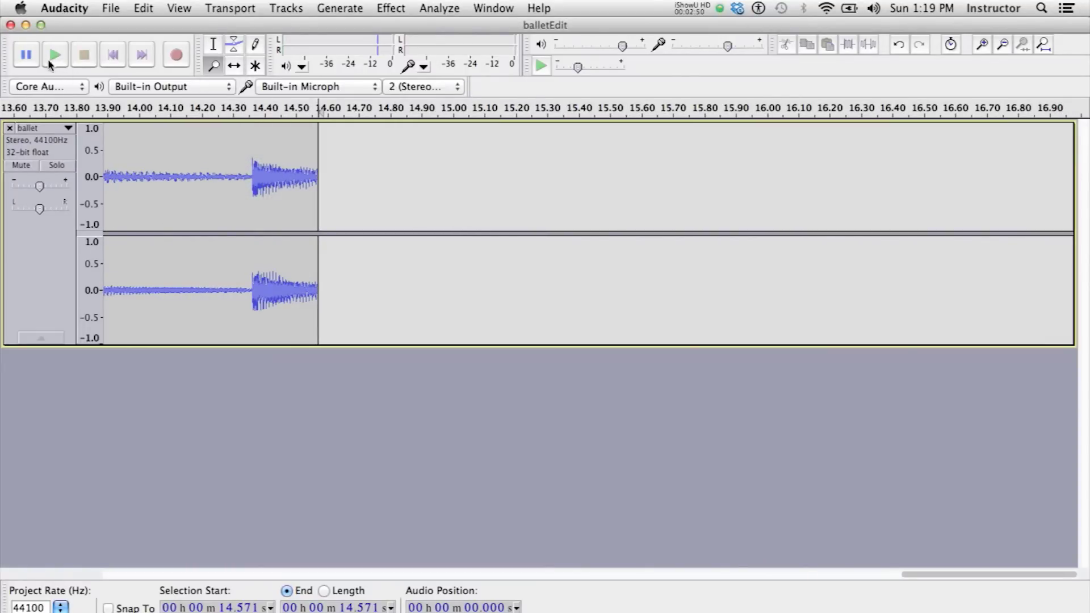
left_click(106, 108)
left_click_drag(54, 108, 57, 108)
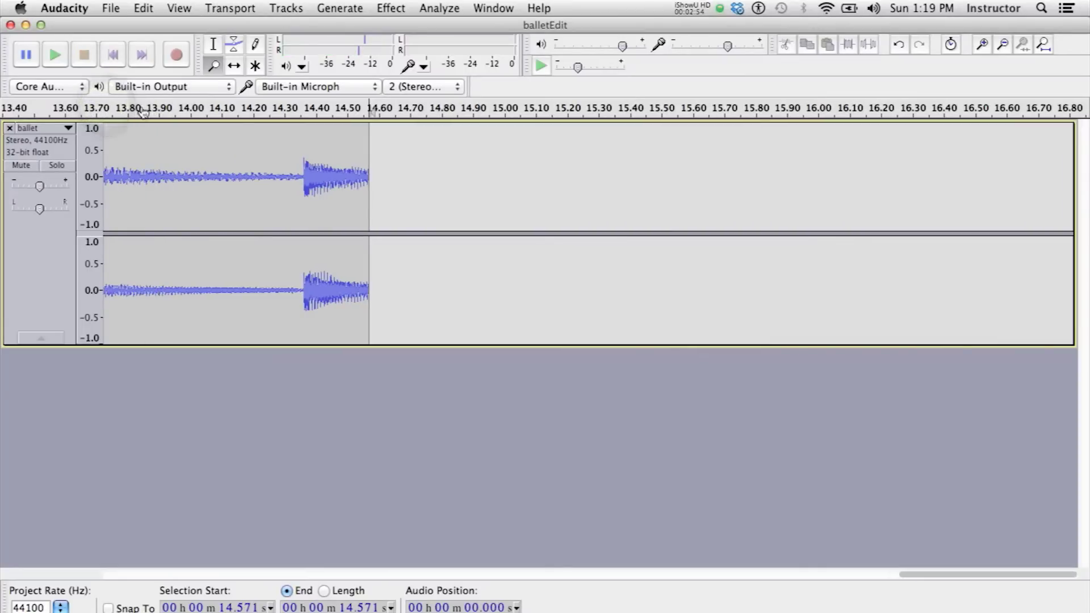
left_click(82, 59)
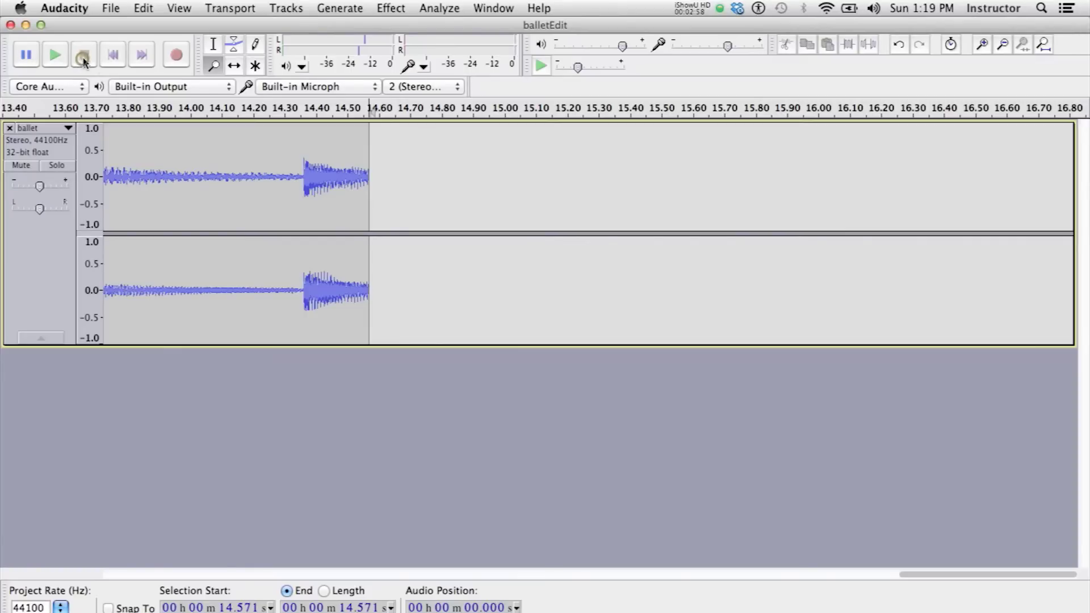
Delete the remaining silence of about 0.2 seconds before the first note at the track's start
left_click(113, 54)
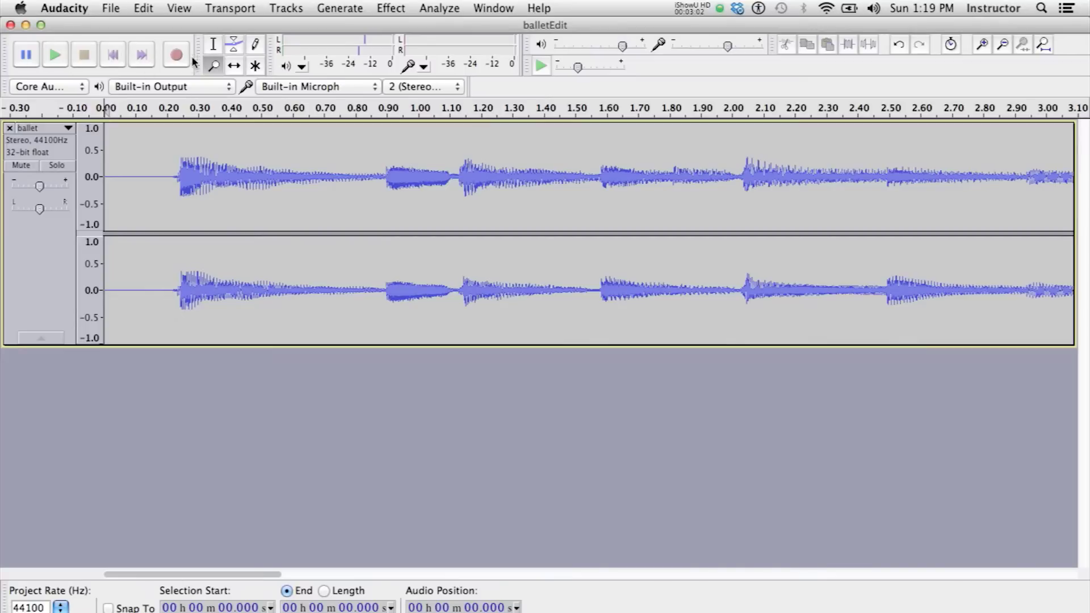
left_click(214, 50)
left_click(170, 178)
left_click_drag(154, 178, 41, 197)
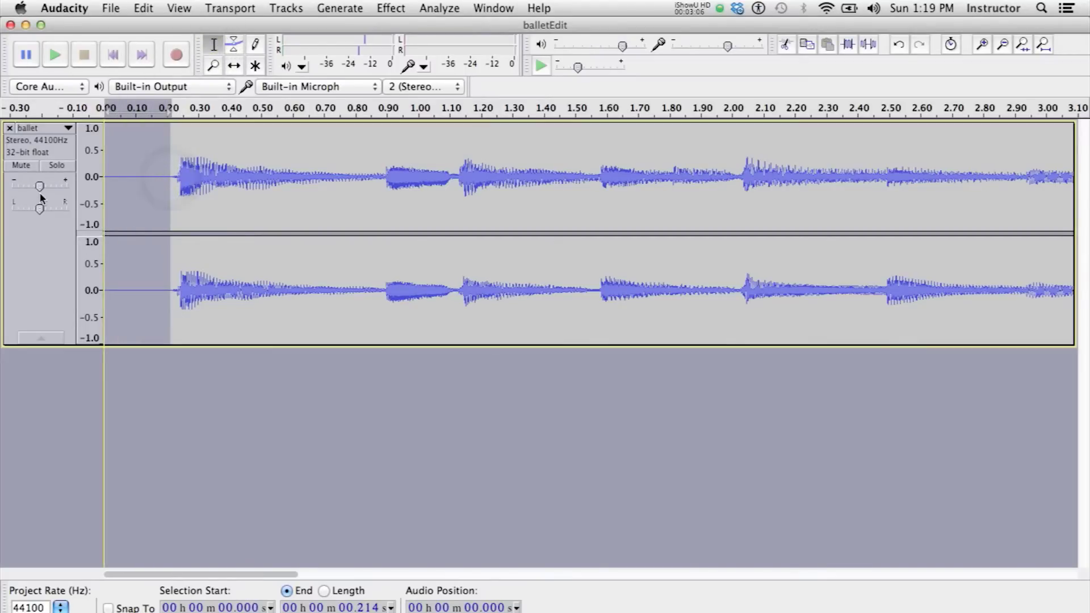
key("Delete")
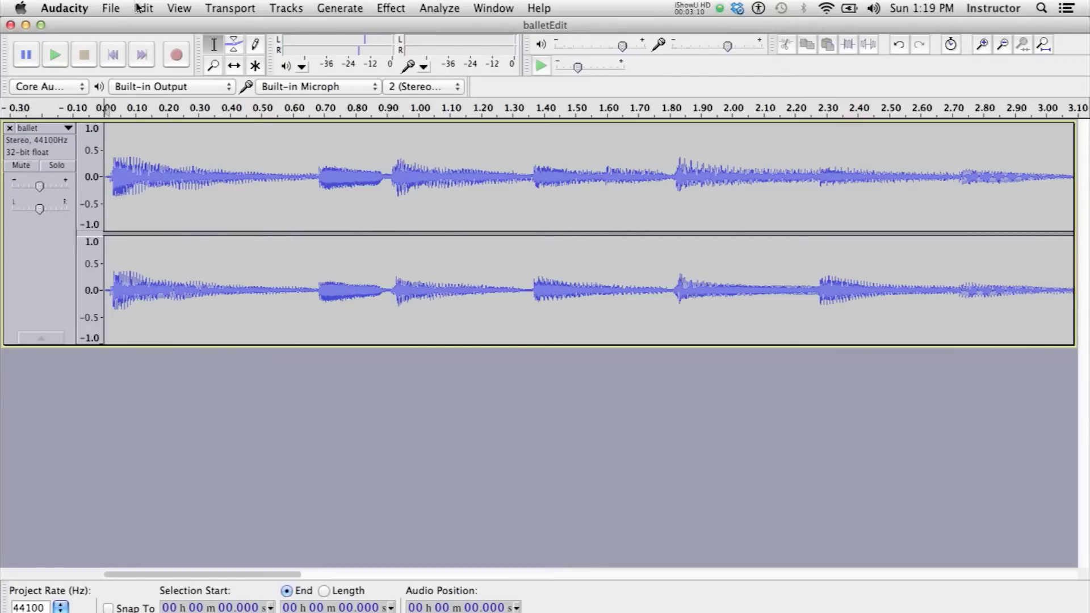
Play the clip, then audition and delete the stray final note from about 14.15 seconds to the end
left_click(55, 55)
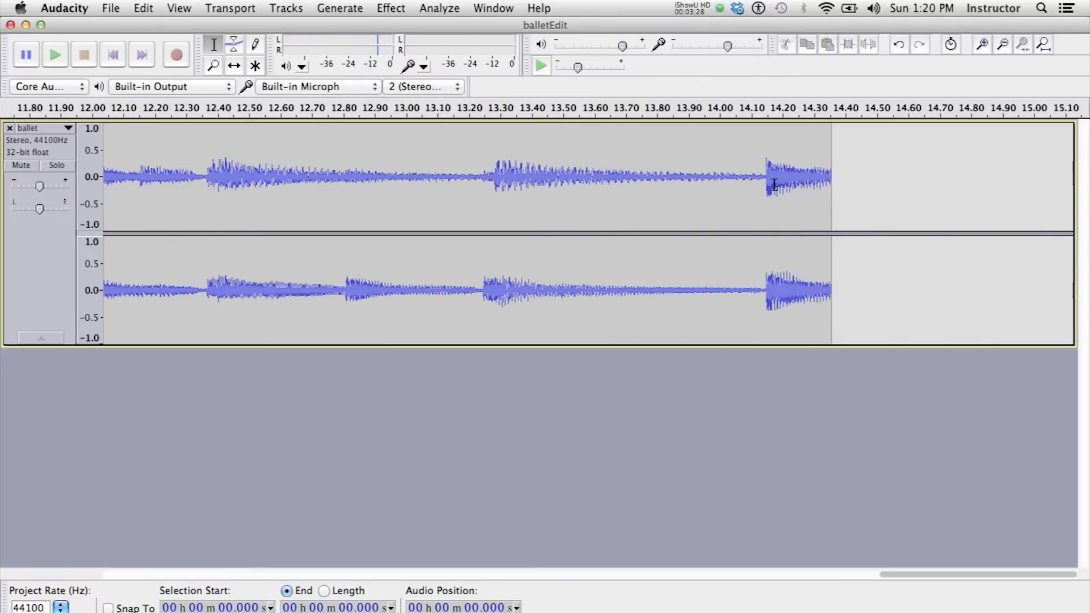
left_click_drag(765, 180, 834, 226)
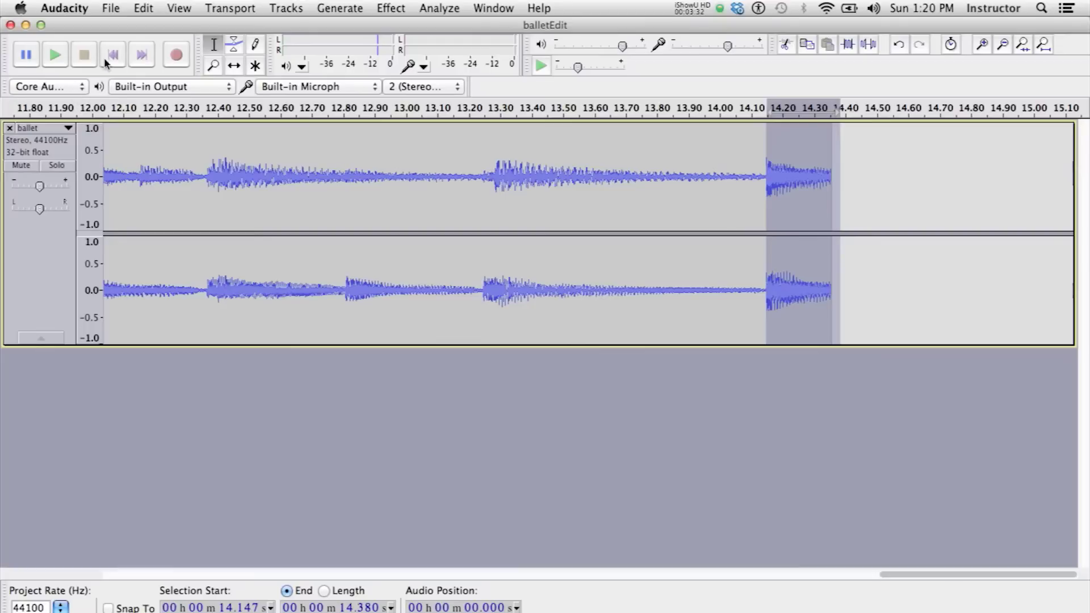
left_click(54, 57)
key("Delete")
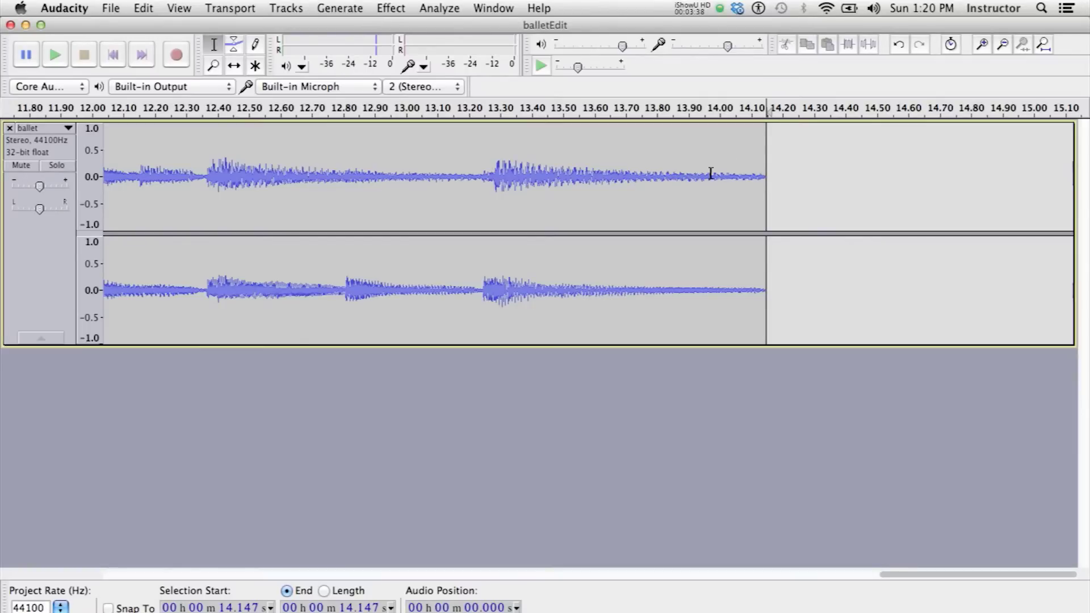
Apply a Fade Out to the last 0.2 seconds of the clip, from about 13.92 seconds, and save the project
left_click_drag(696, 176, 761, 196)
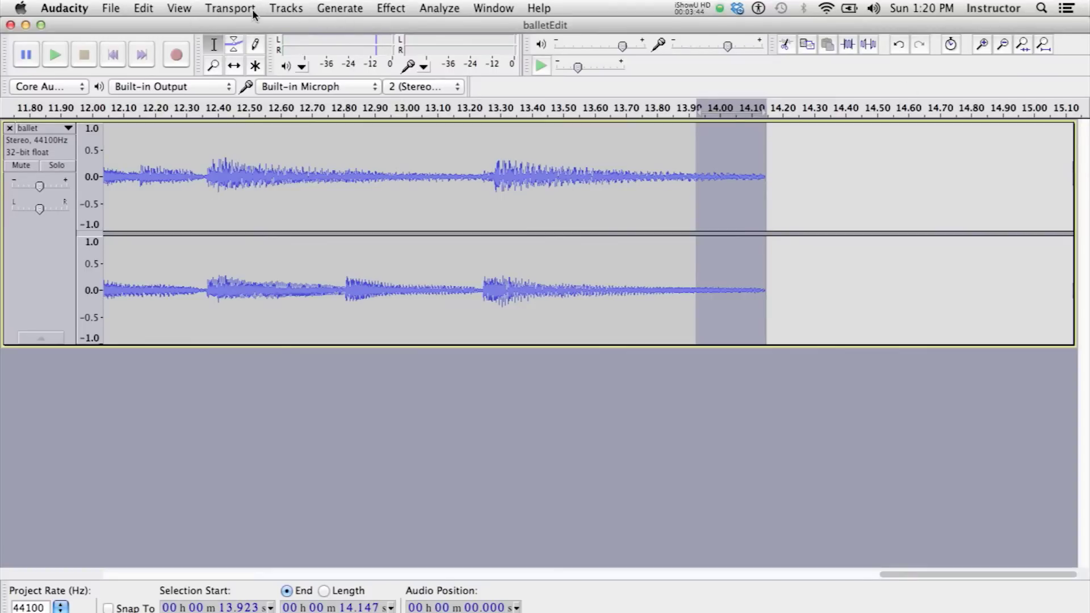
left_click(391, 11)
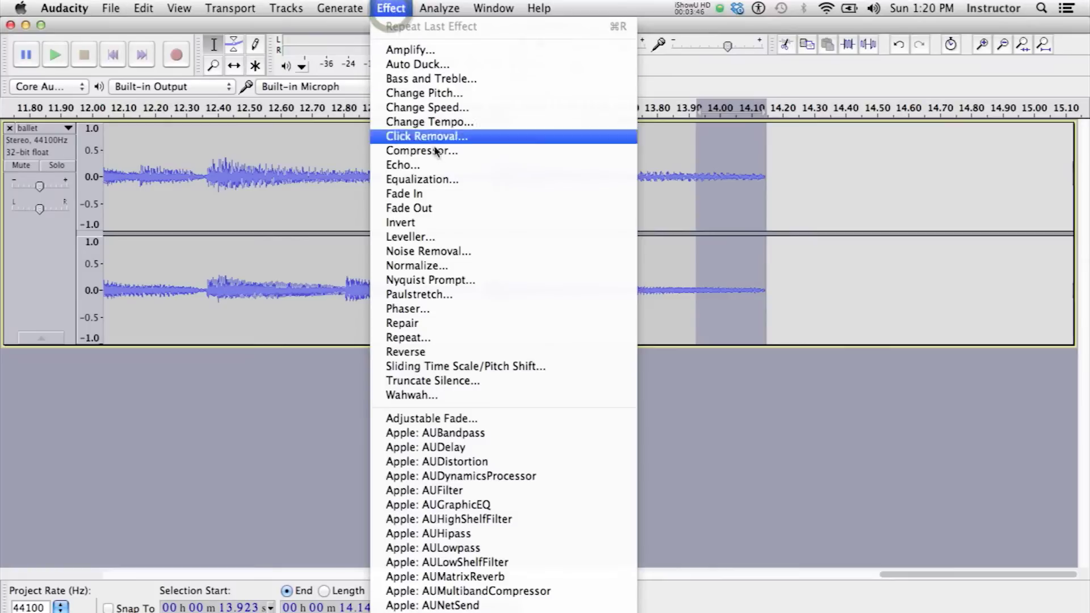
left_click(436, 207)
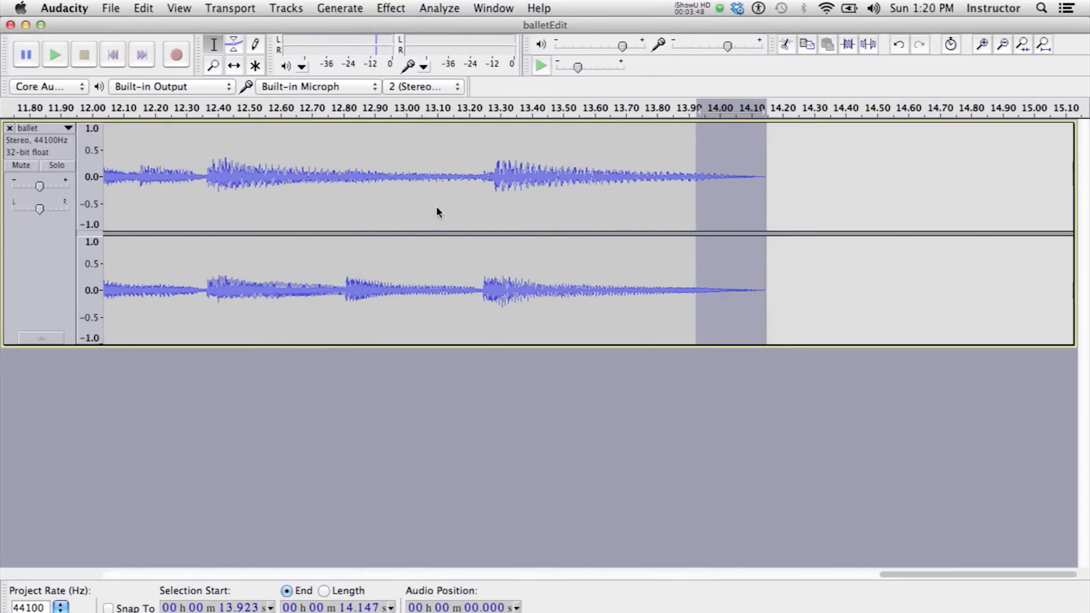
left_click(125, 108)
left_click(110, 9)
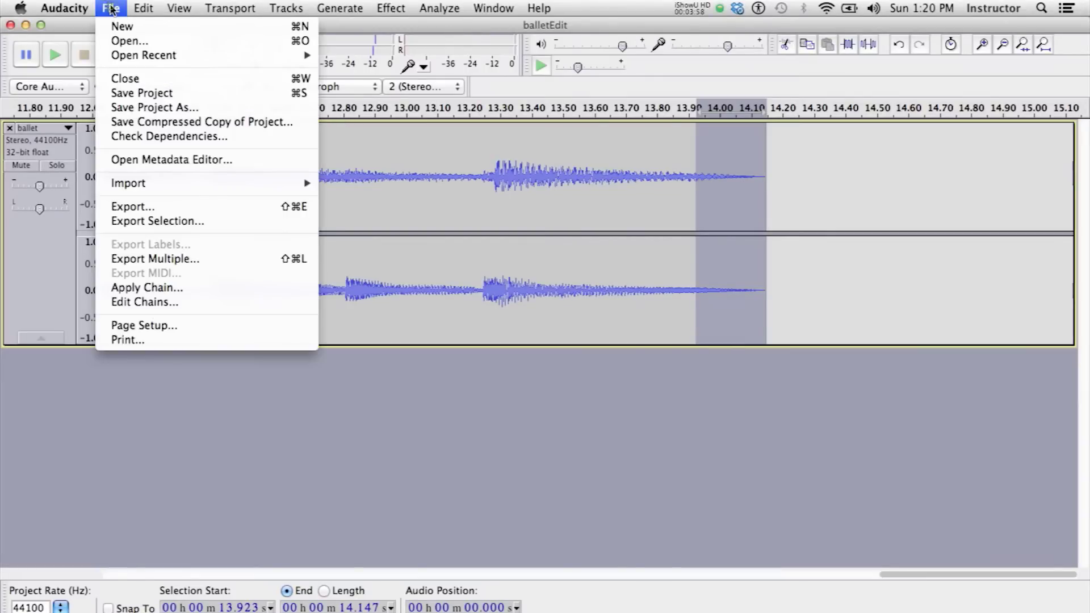
left_click(128, 99)
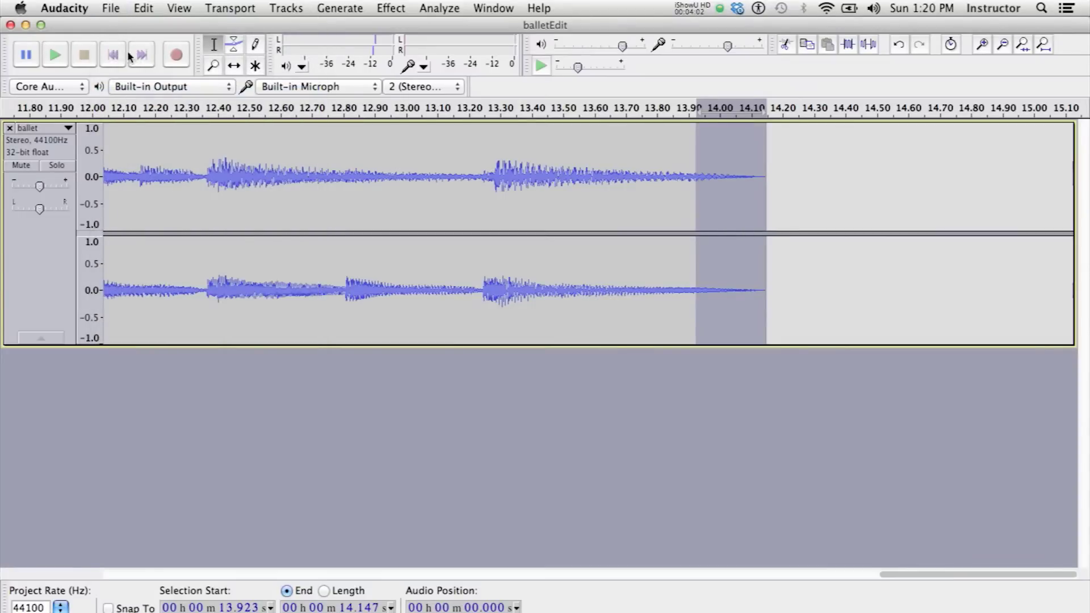
Export the clip as balletEdit in AIFF (Apple) signed 16 bit PCM format, accepting the existing metadata
left_click(112, 8)
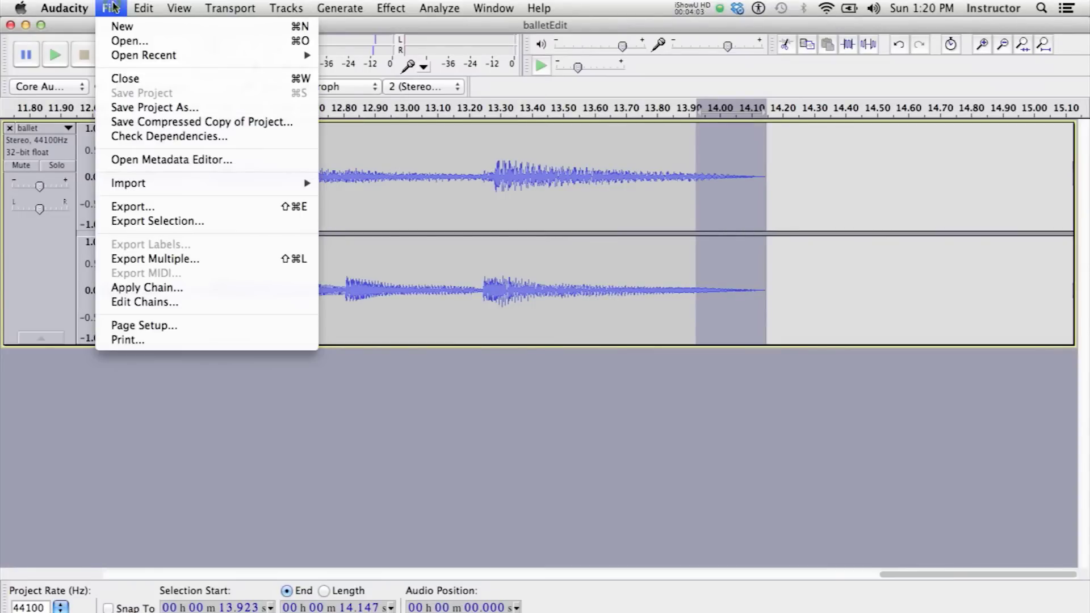
left_click(148, 207)
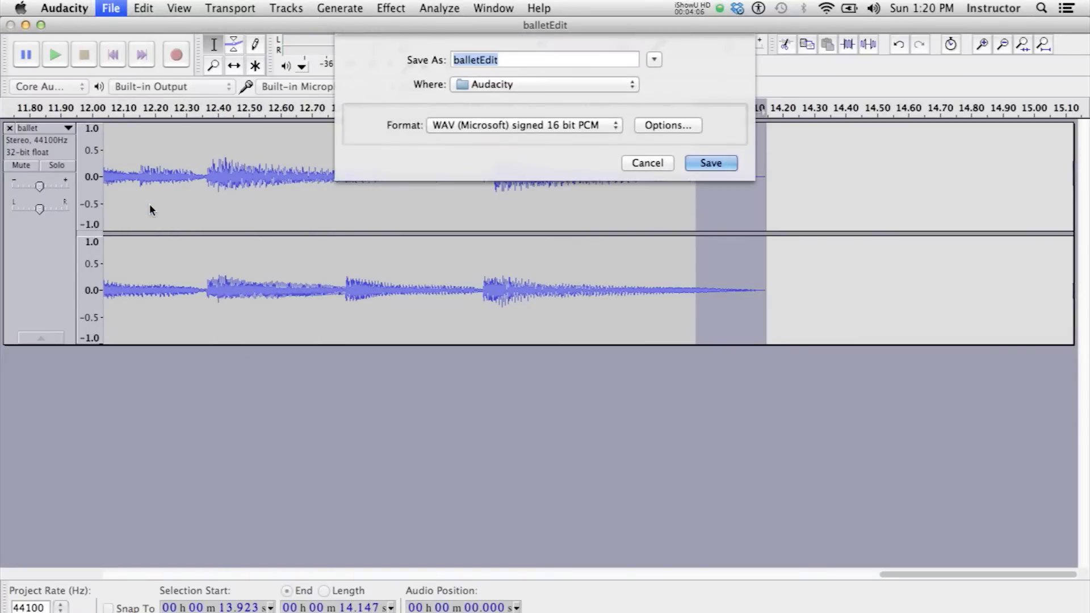
left_click(576, 125)
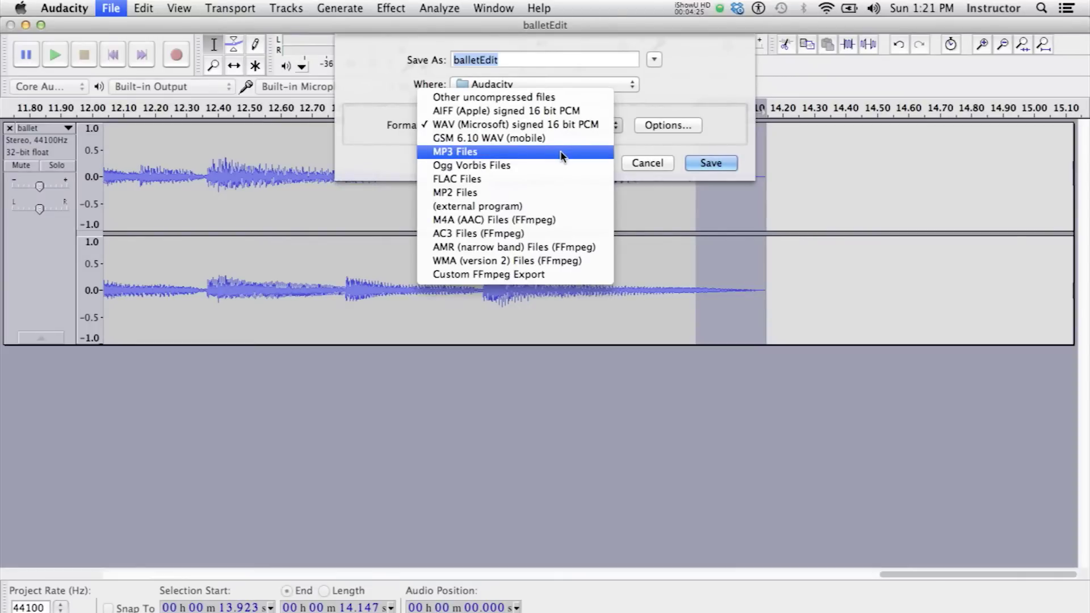
left_click(554, 114)
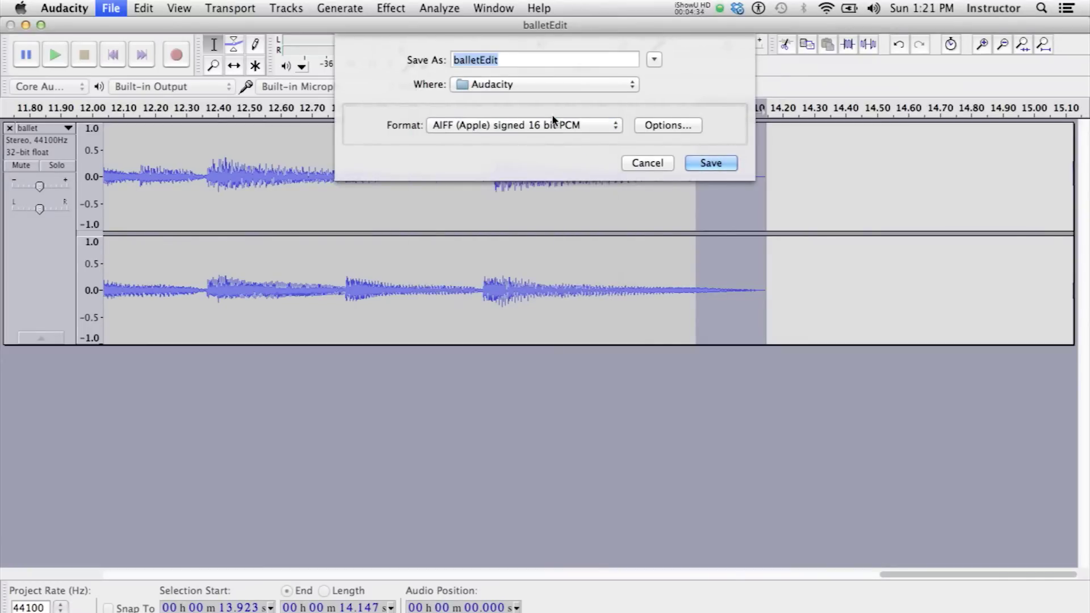
left_click(711, 163)
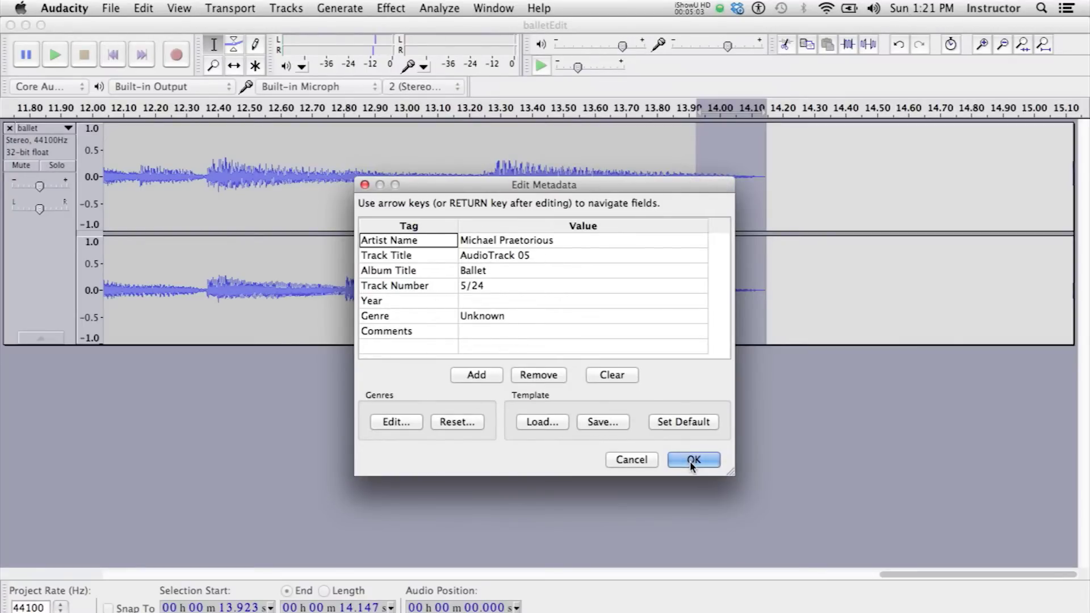
left_click(692, 460)
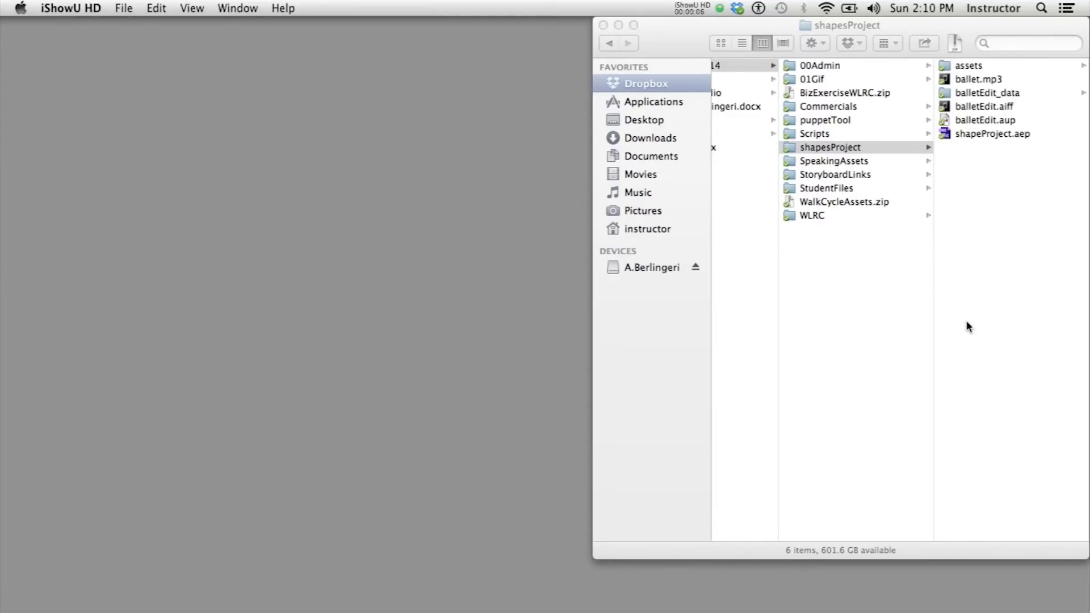
In Finder, create a folder named "SoundEditing" inside the shapesProject folder
left_click_drag(929, 26, 604, 27)
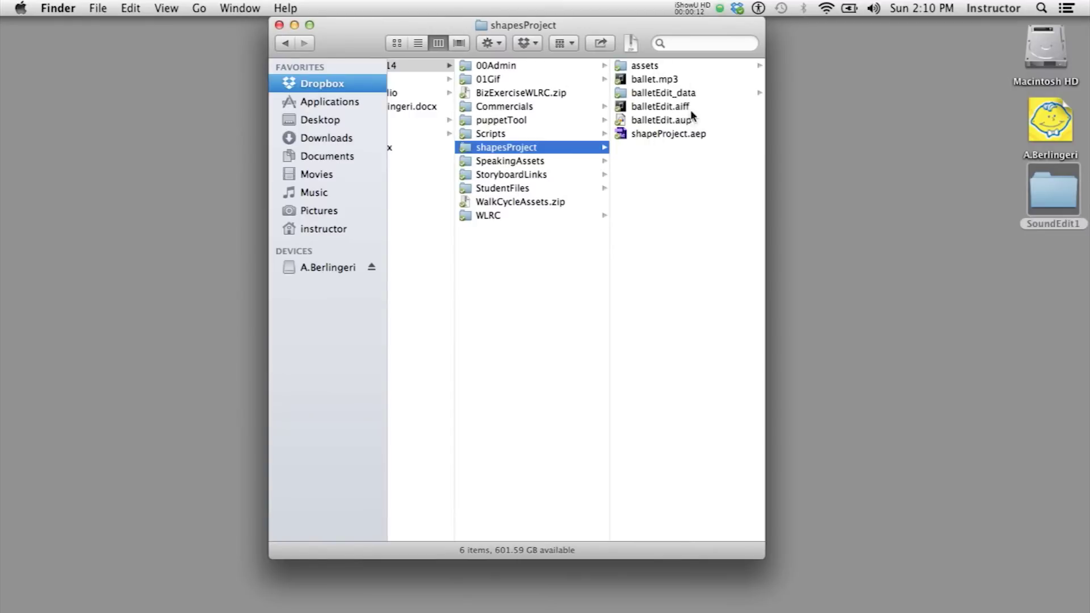
left_click(654, 212)
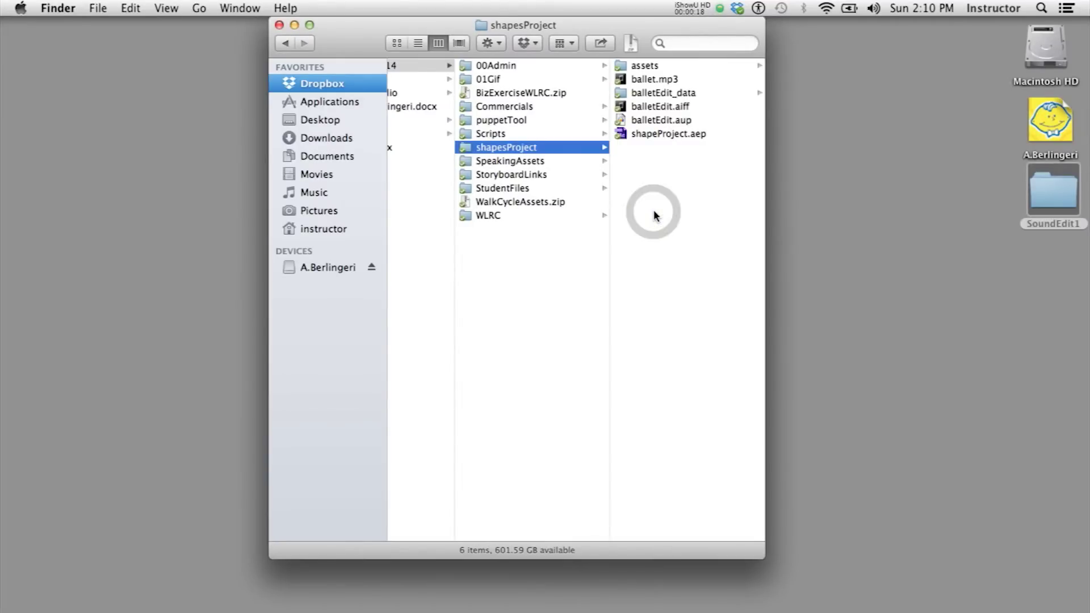
key("super+shift+n")
type("SoundEditing")
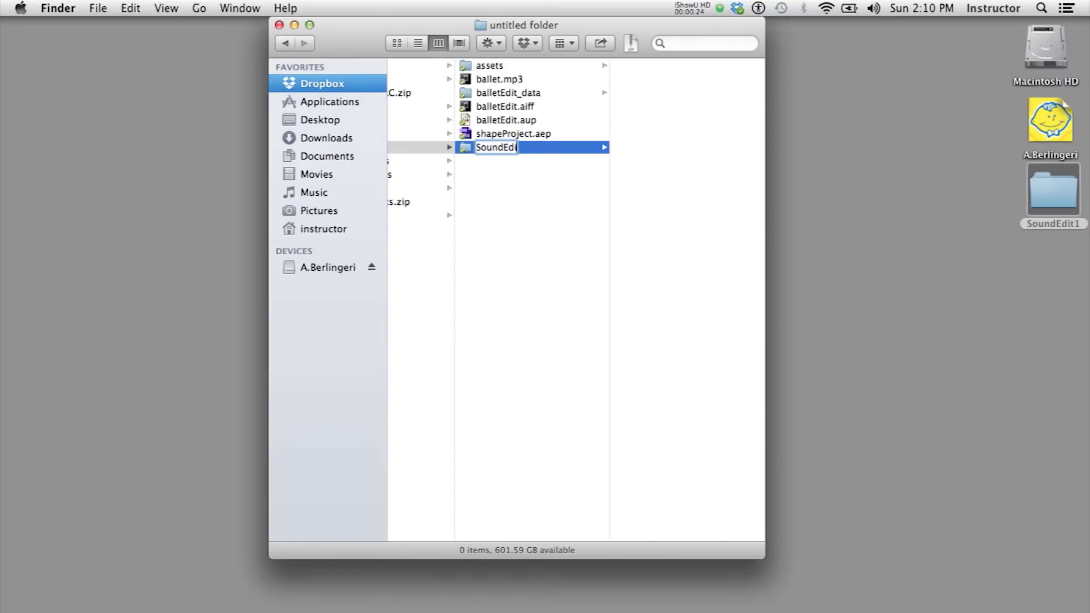
left_click(563, 208)
Move ballet.mp3, balletEdit_data, balletEdit.aiff and balletEdit.aup into the SoundEditing folder
left_click(604, 83)
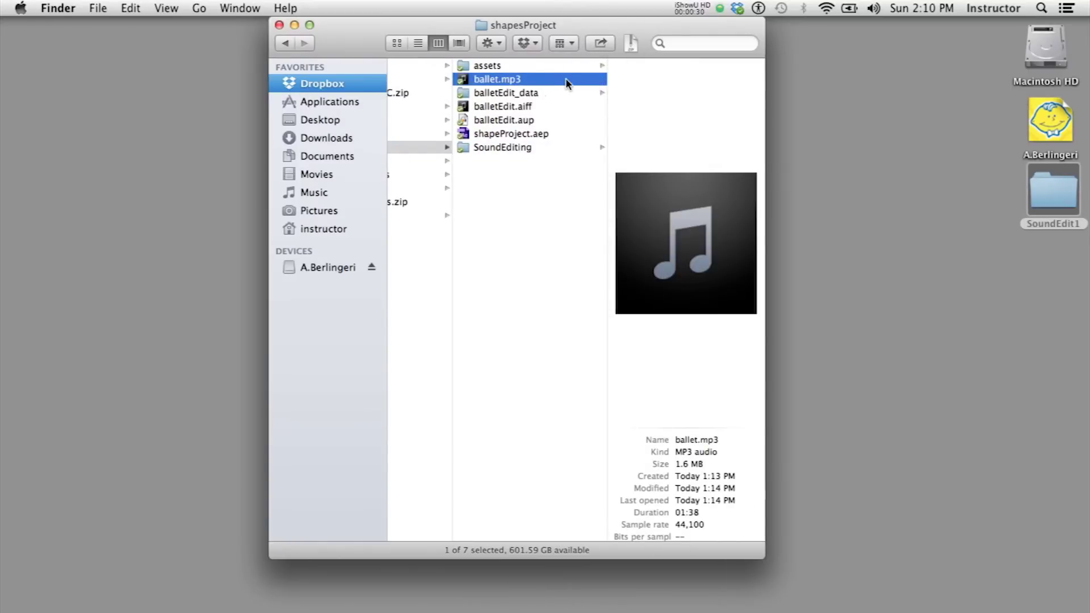
left_click(517, 93, "shift")
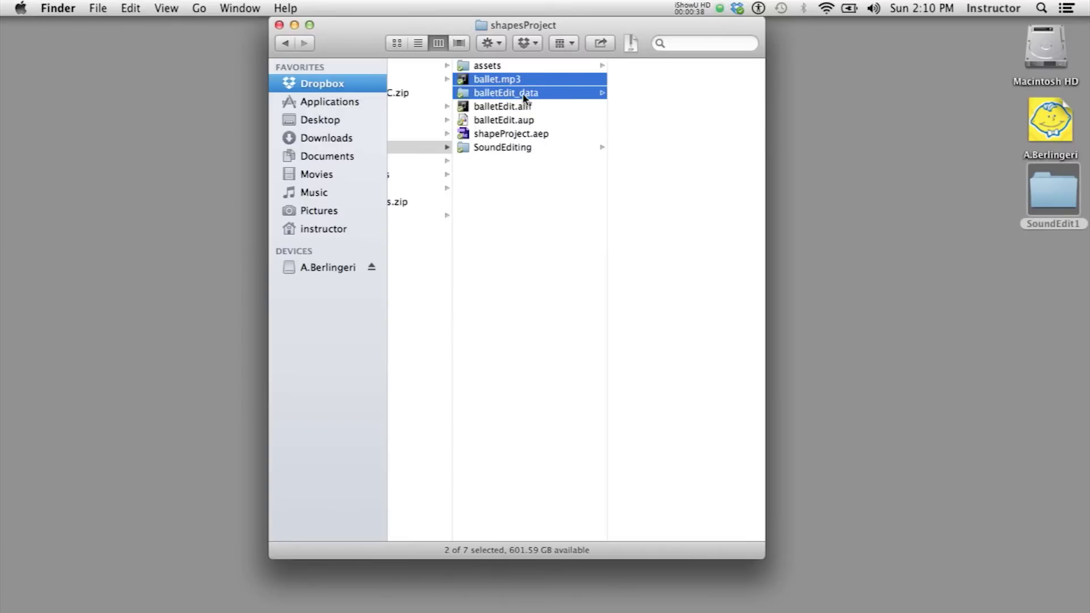
left_click(520, 109, "super")
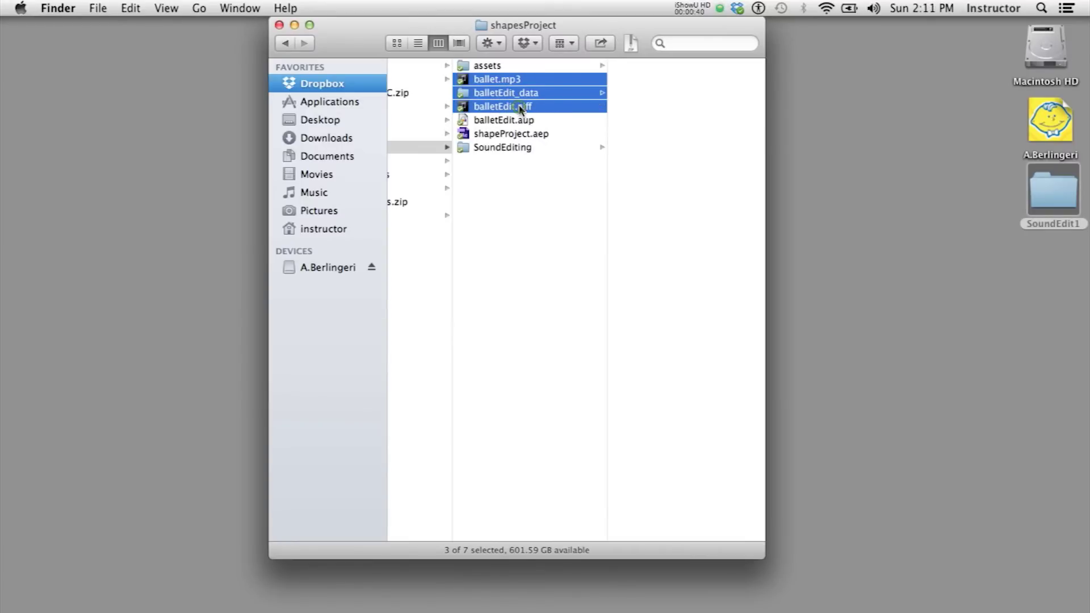
left_click(520, 121, "super")
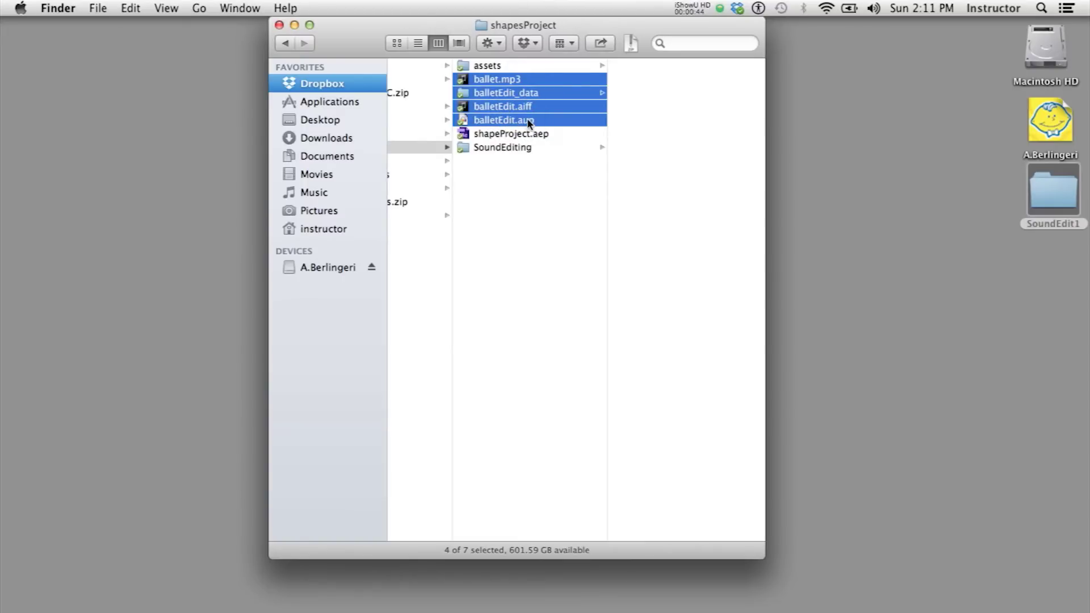
left_click_drag(528, 123, 513, 147)
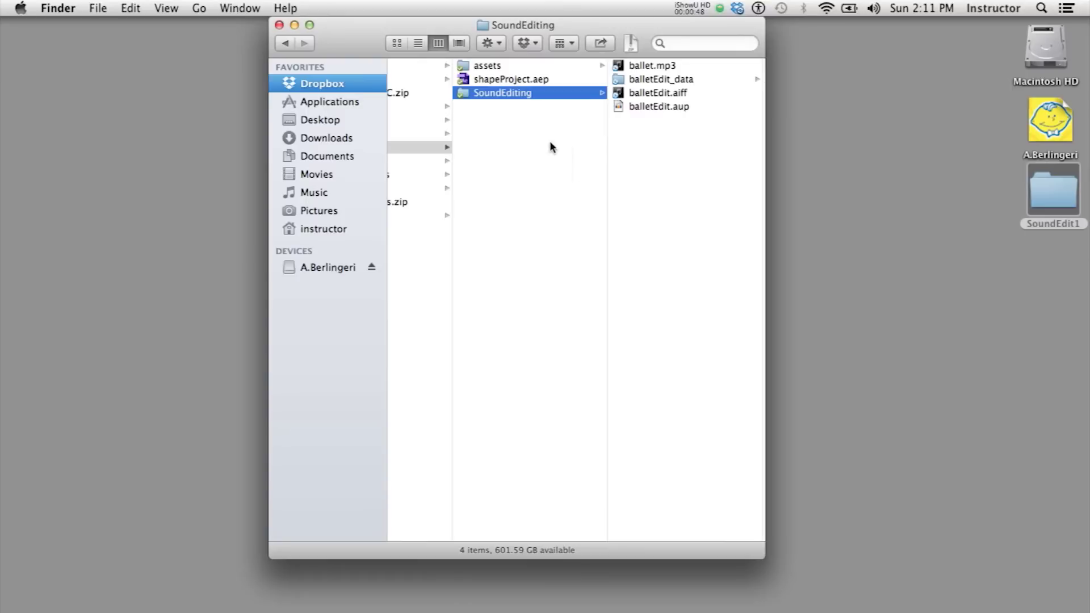
Move balletEdit.aiff from the SoundEditing folder into the assets folder, replacing the existing copy
left_click(654, 155)
left_click(654, 93)
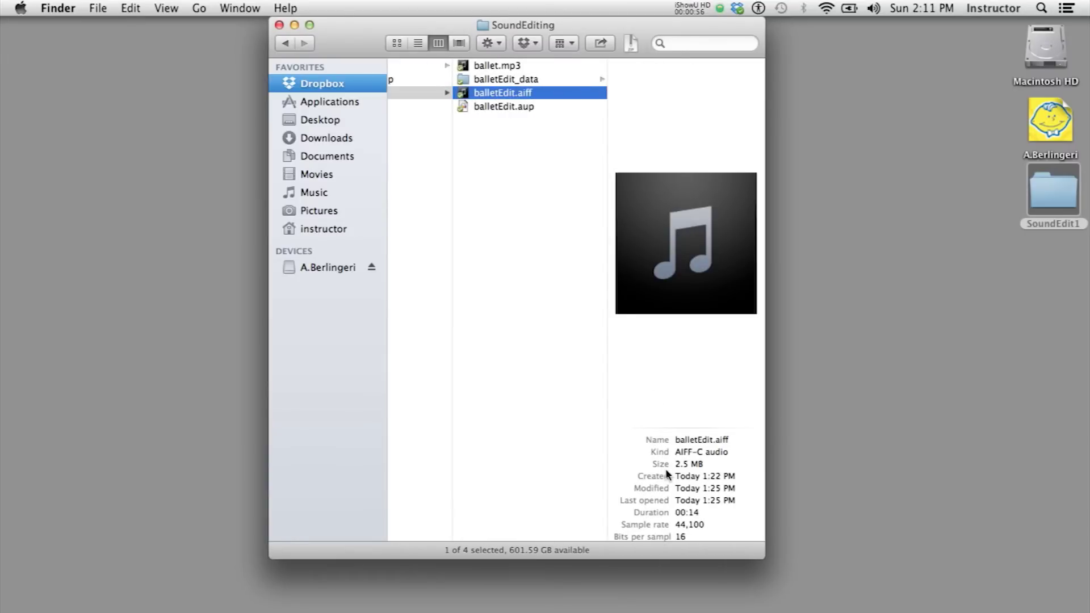
scroll(506, 180, "left", 5)
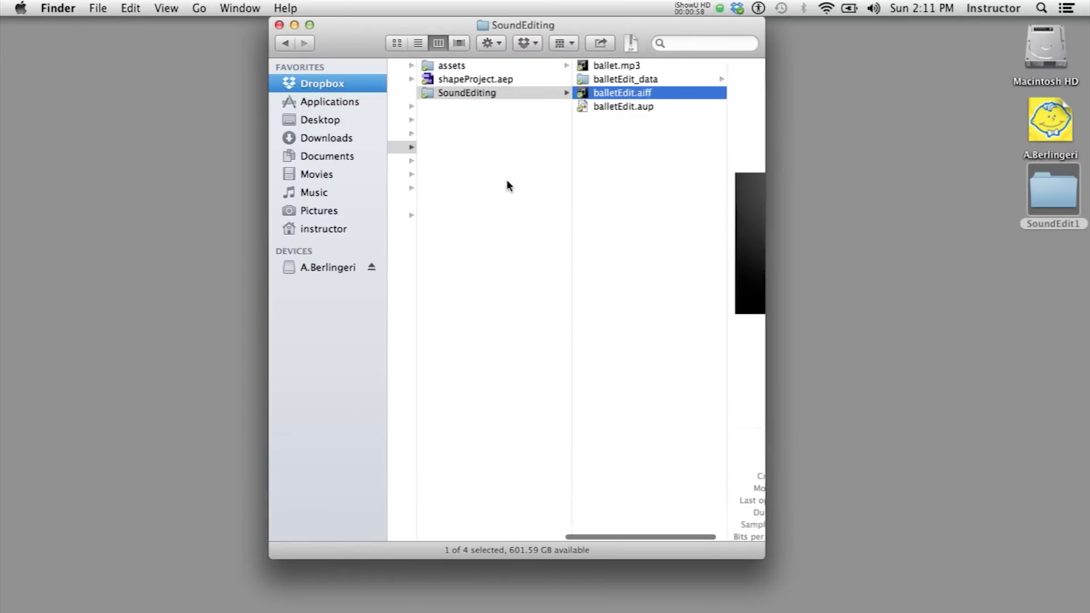
left_click_drag(584, 93, 457, 69)
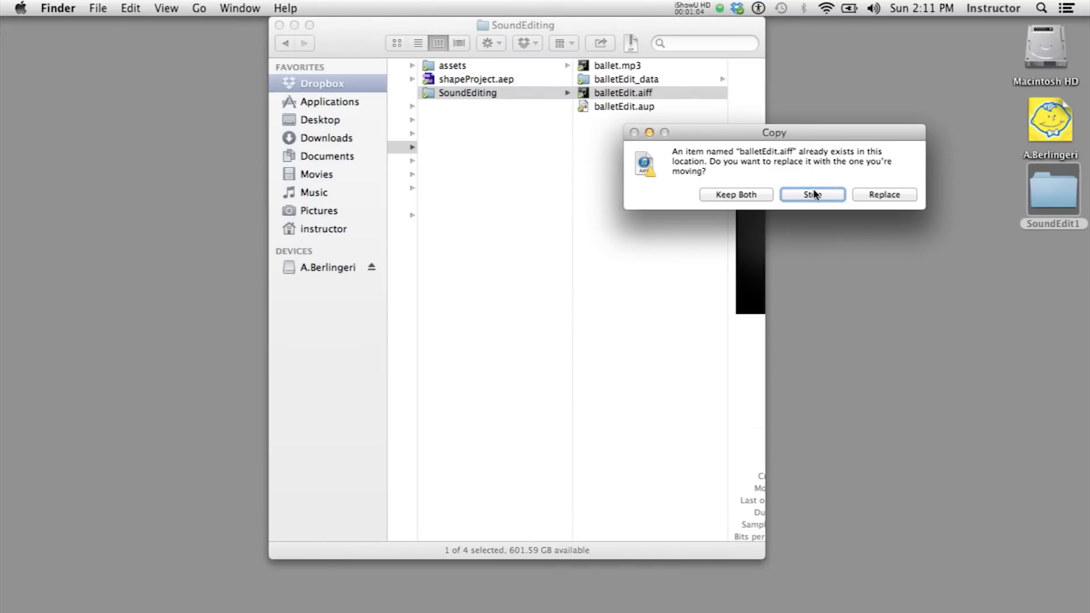
left_click(882, 194)
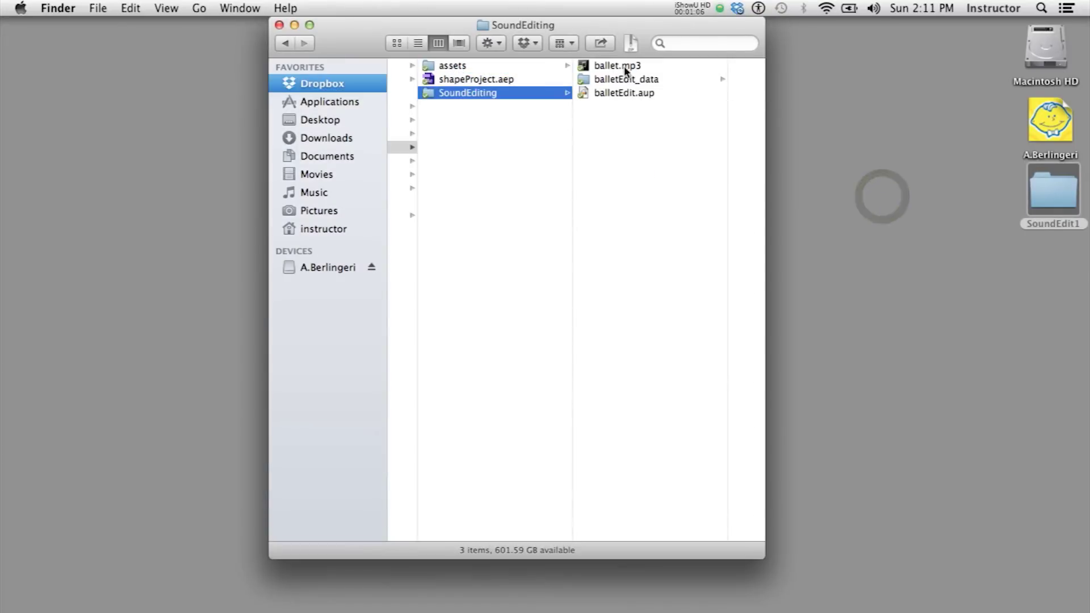
left_click(586, 81)
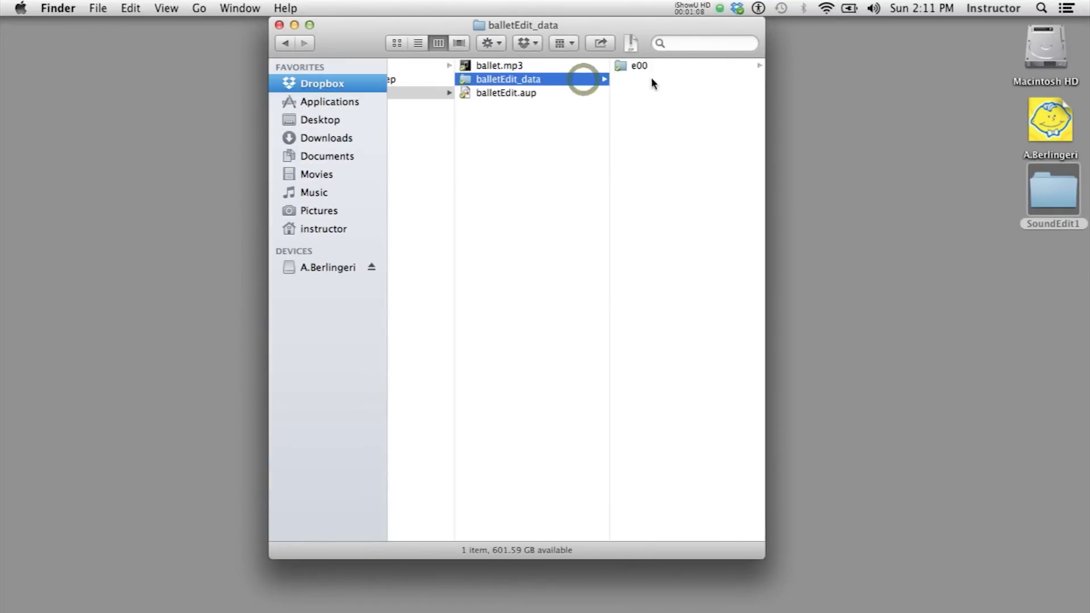
left_click(503, 65)
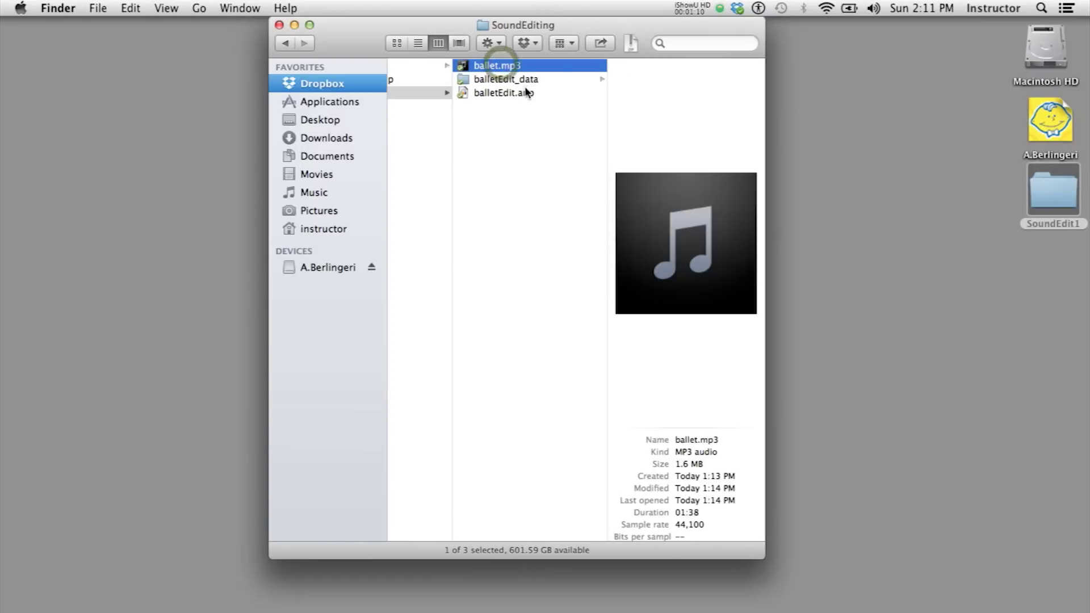
left_click(502, 92)
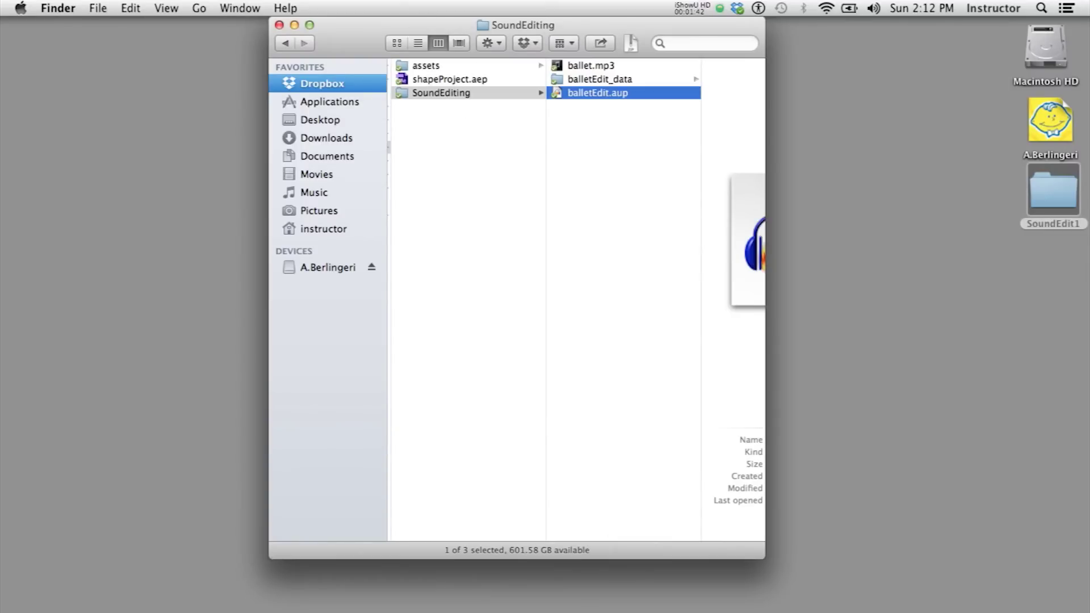
Switch to After Effects and import balletEdit.aiff from the assets folder into the shapeProject project
key("super+Tab")
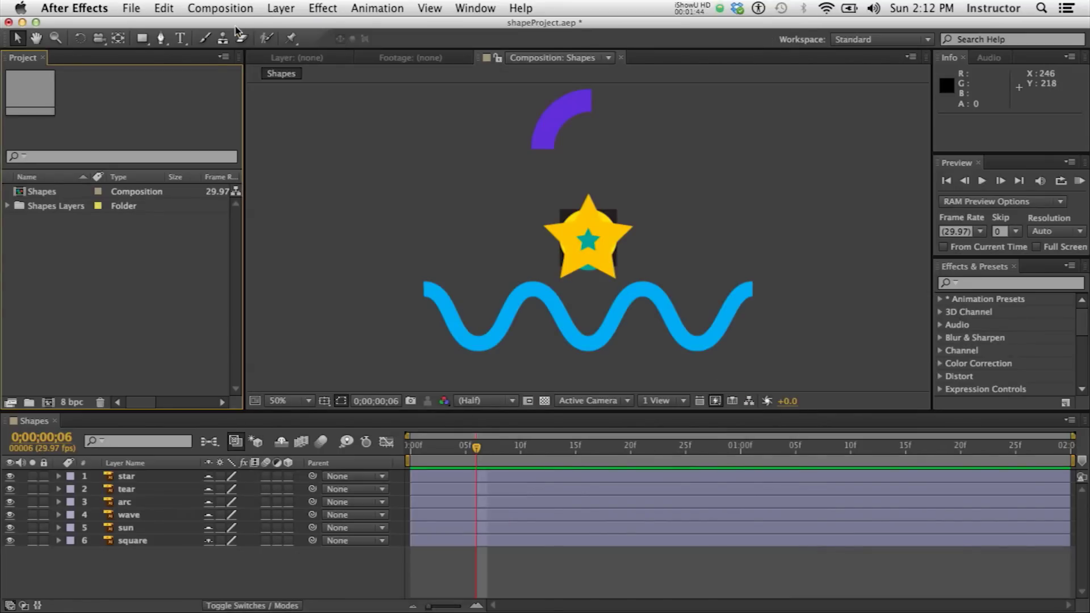
left_click(134, 9)
mouse_move(158, 196)
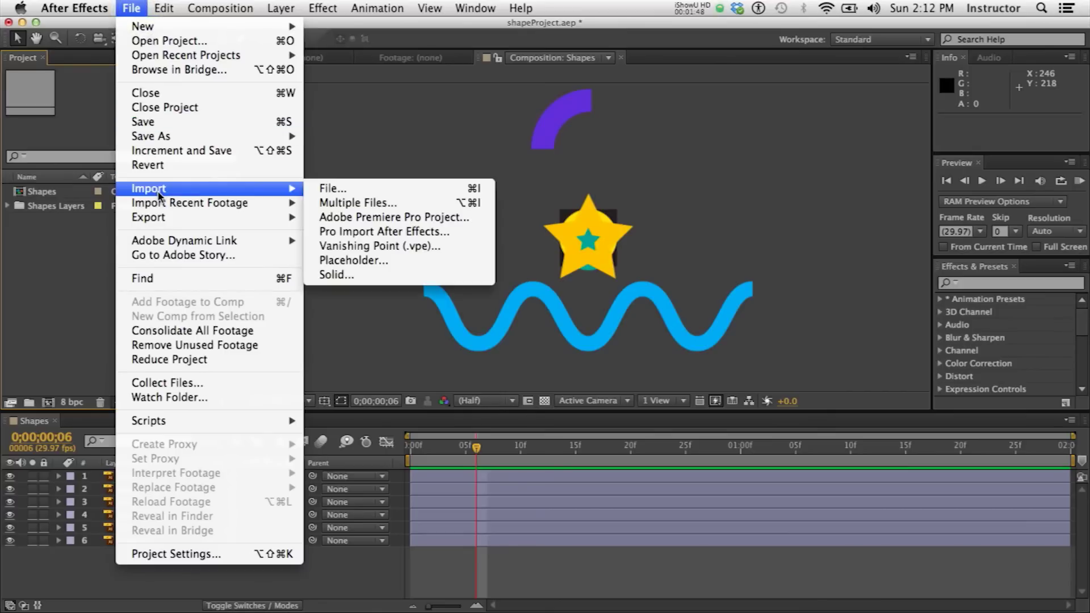
left_click(325, 191)
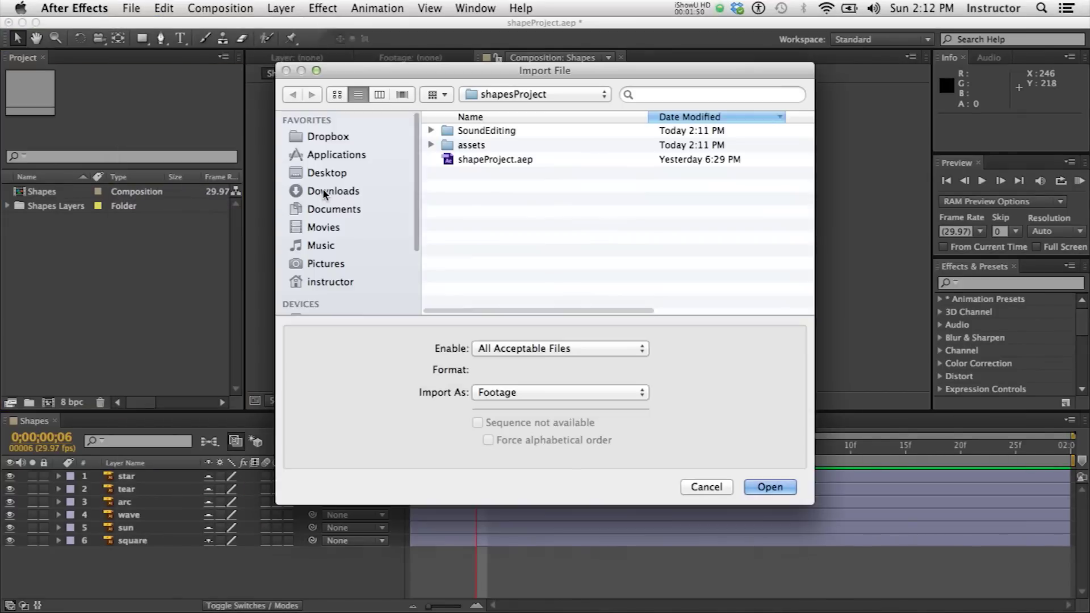
left_click(431, 145)
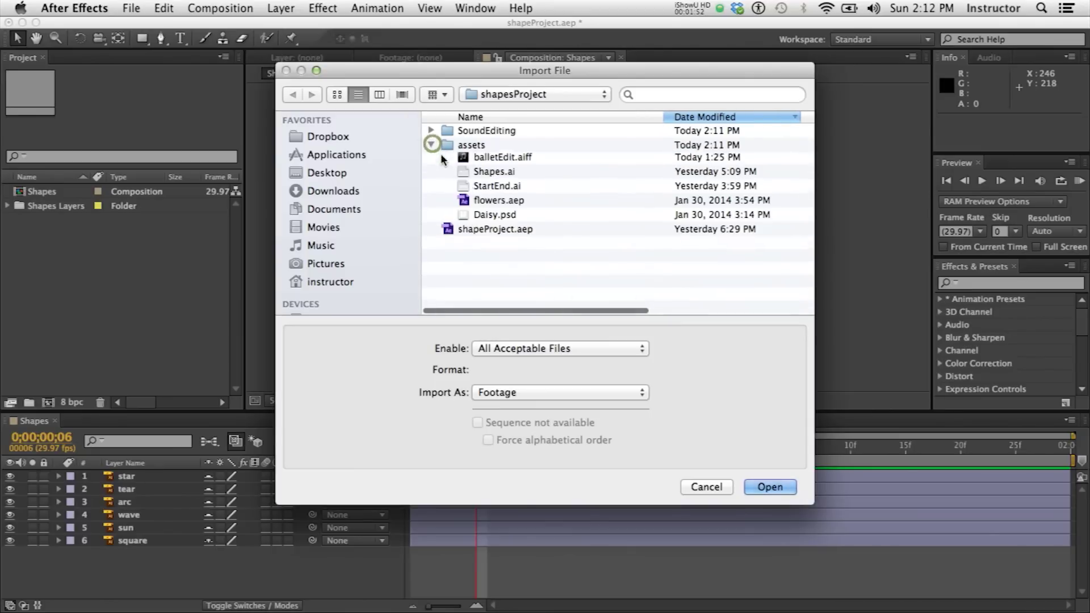
left_click(498, 162)
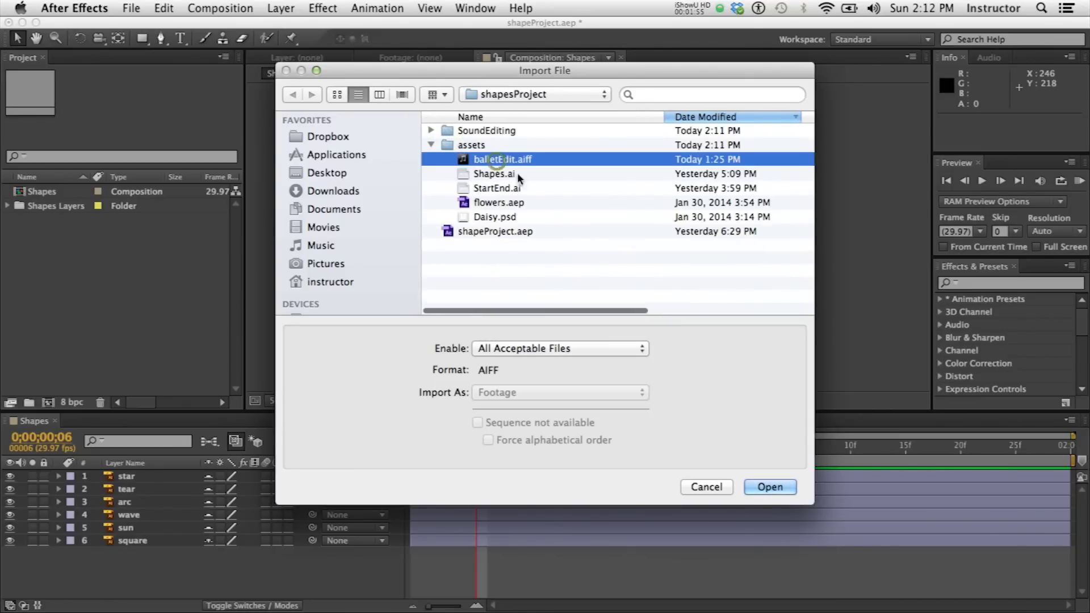
left_click(777, 491)
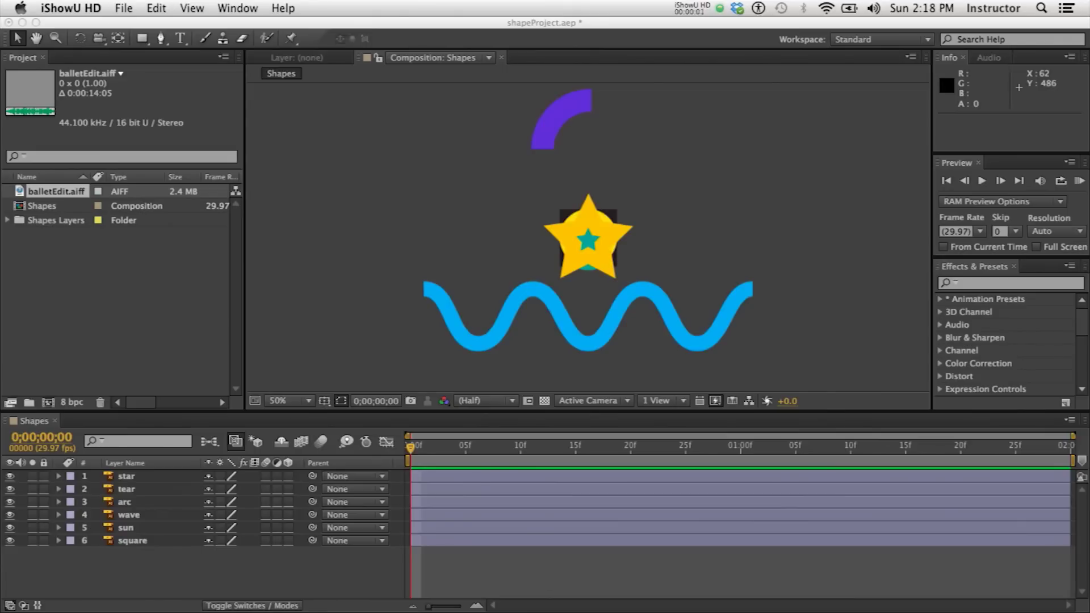
Add balletEdit.aiff as the top layer of the Shapes composition and expand its audio properties to show the waveform
left_click(64, 197)
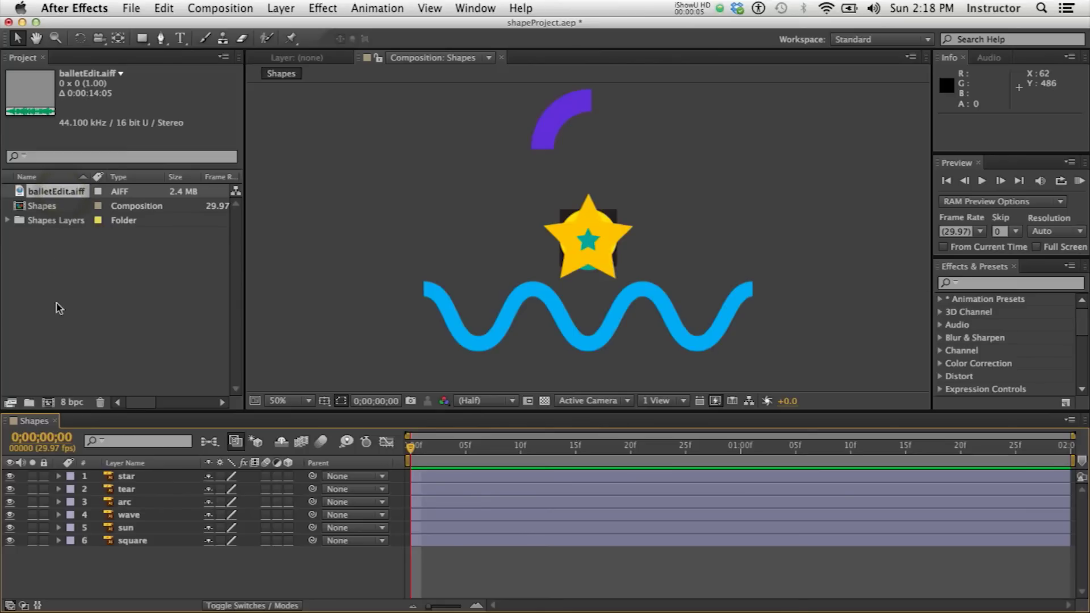
left_click_drag(43, 191, 88, 477)
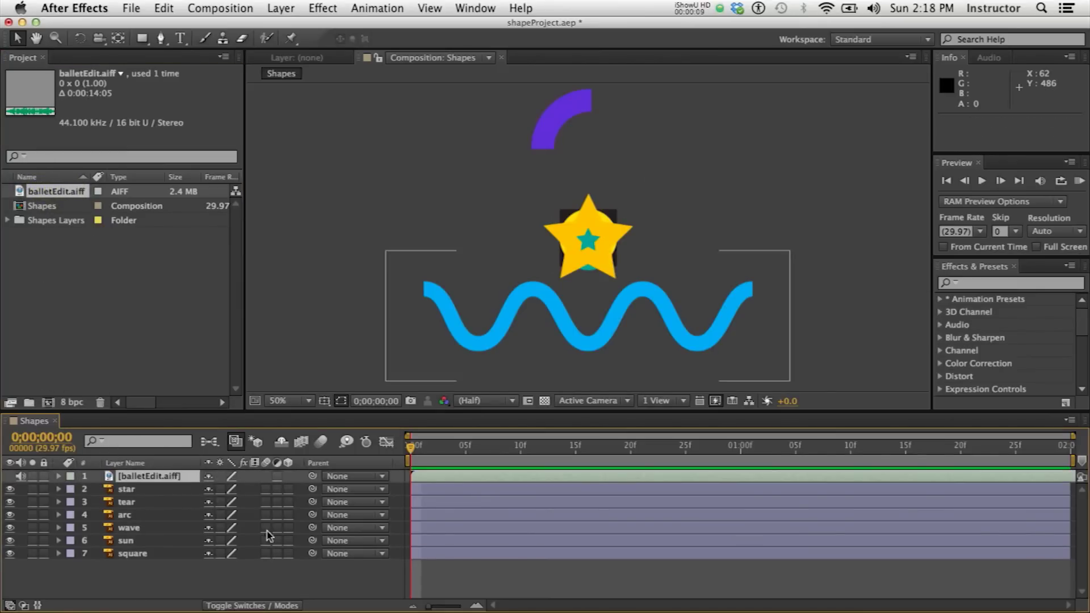
left_click(59, 476)
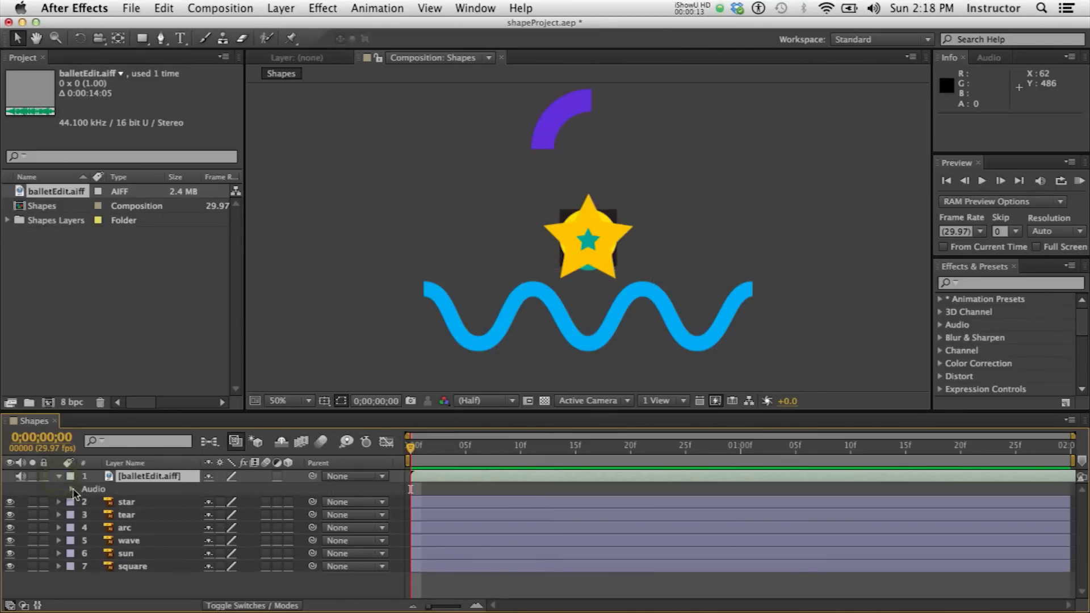
left_click(72, 490)
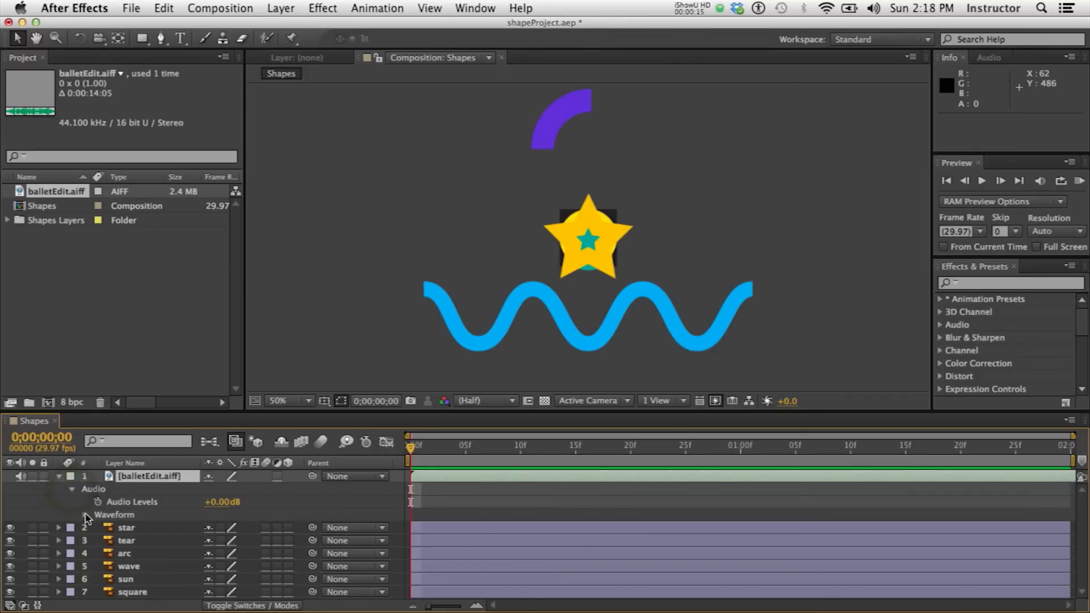
left_click(85, 515)
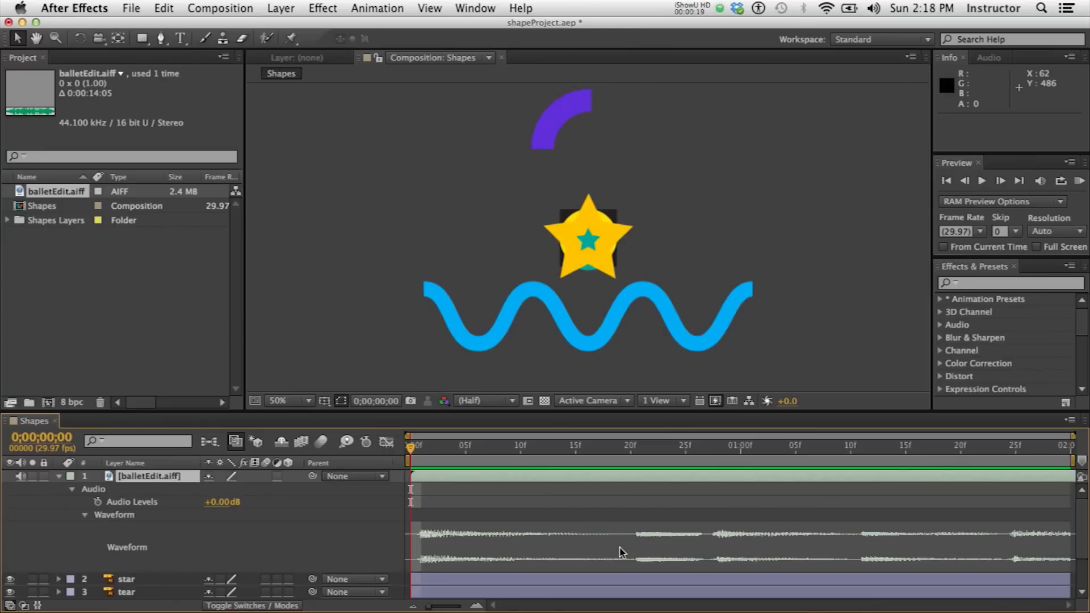
Play the Shapes composition briefly with the standard preview and return the current time to 0;00;00;00
key("space")
key("space")
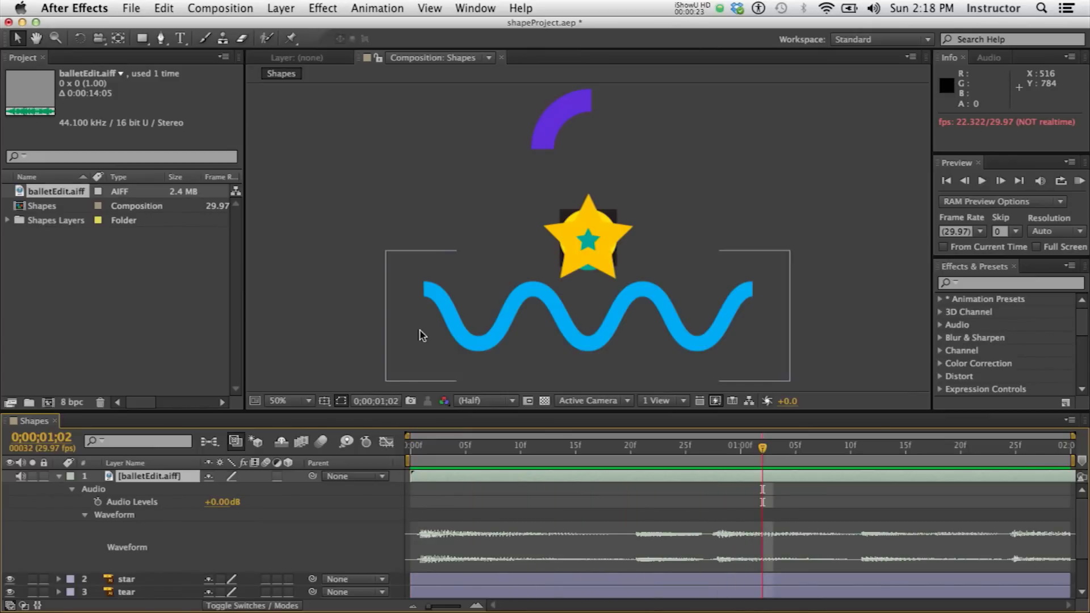
left_click_drag(763, 447, 394, 485)
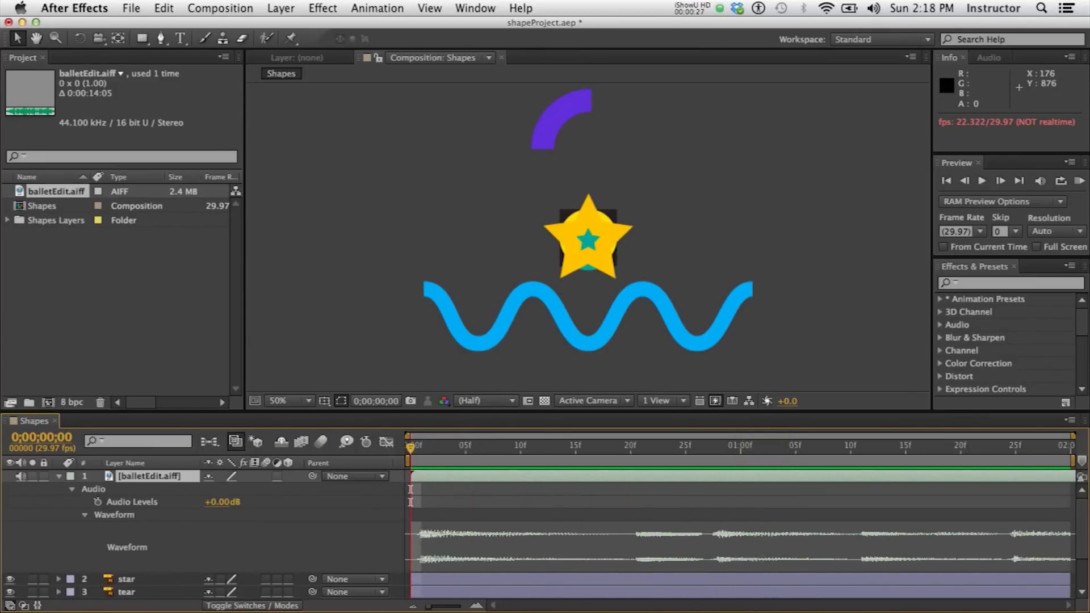
Run a RAM preview of the Shapes composition from the start to hear its audio, and stop the playback
left_click(209, 8)
mouse_move(247, 198)
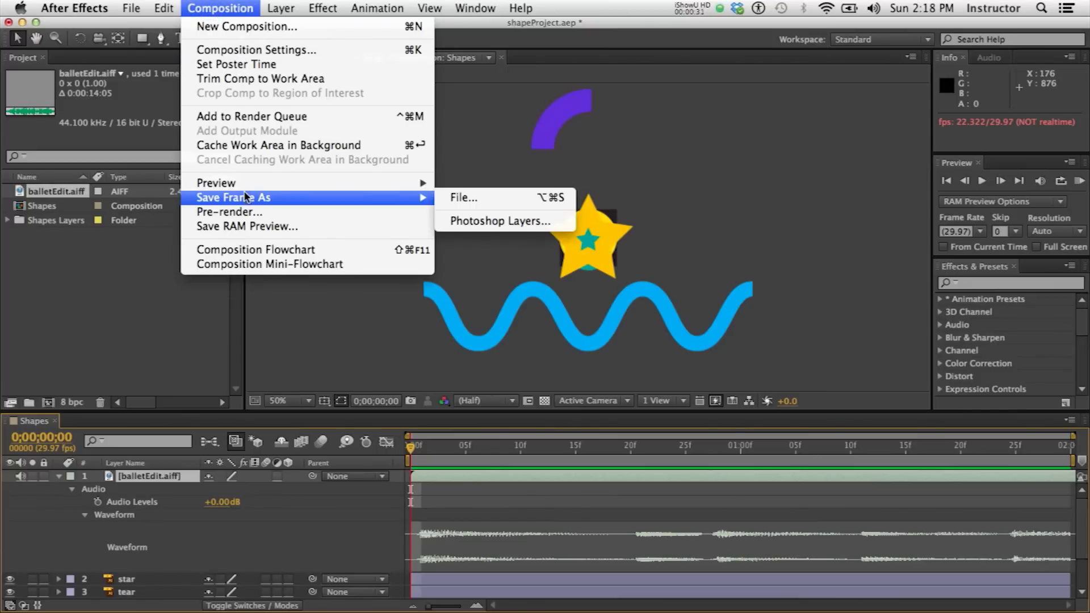
left_click(481, 185)
key("KP_0")
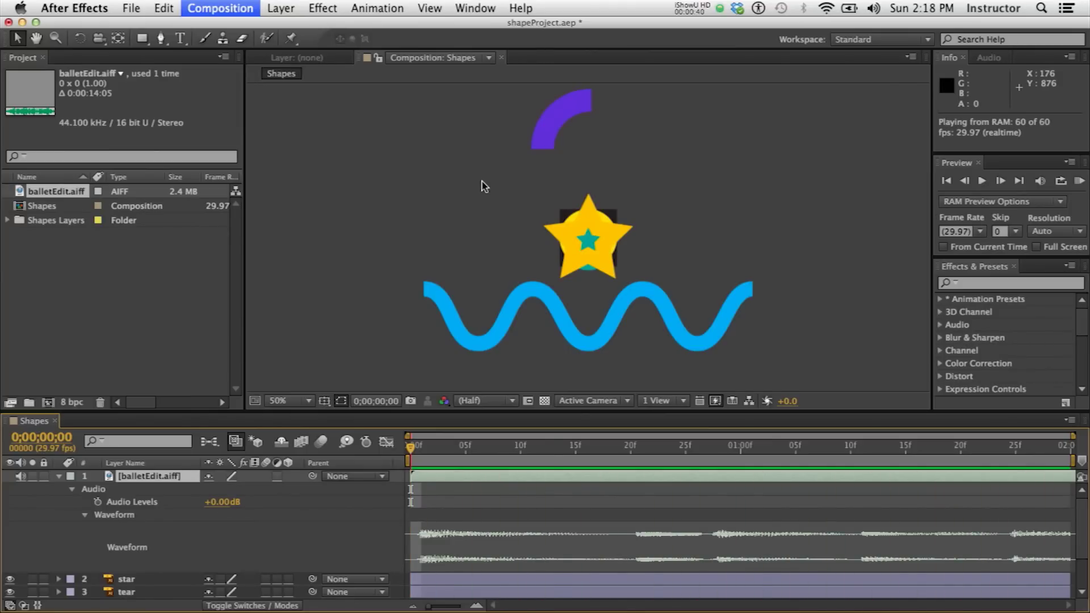
key("space")
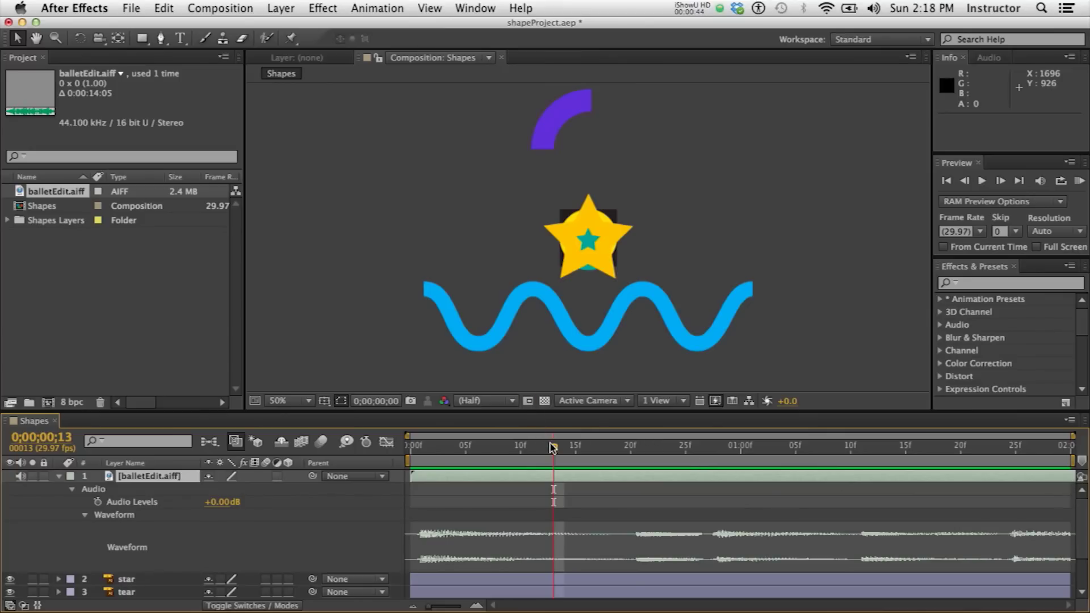
Move the current time to 0;00;00;20, just before the second sound in the waveform, and save the project
left_click_drag(555, 446, 640, 444)
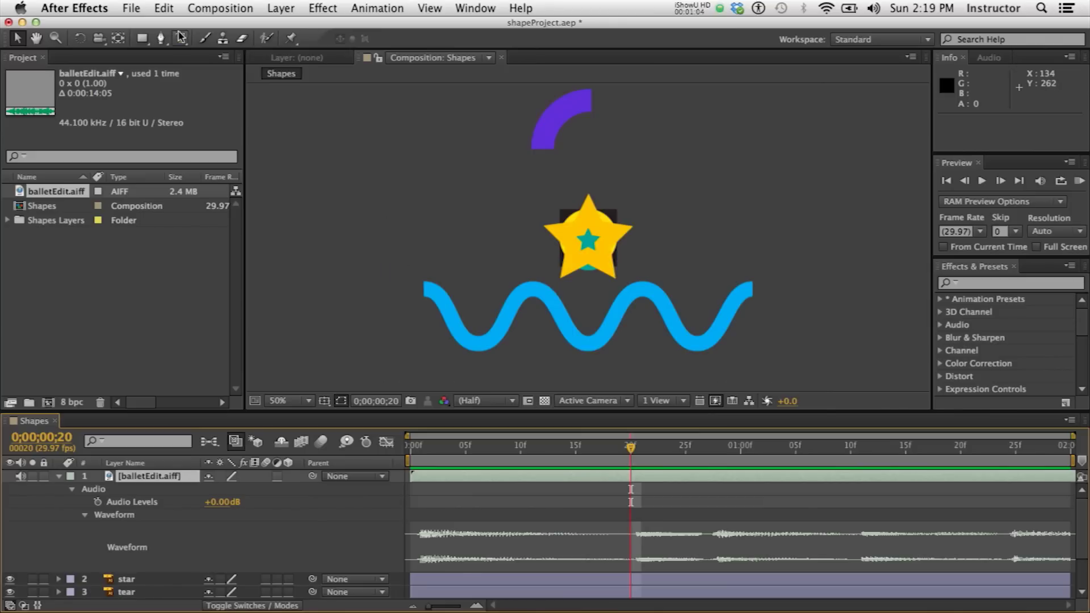
left_click(132, 8)
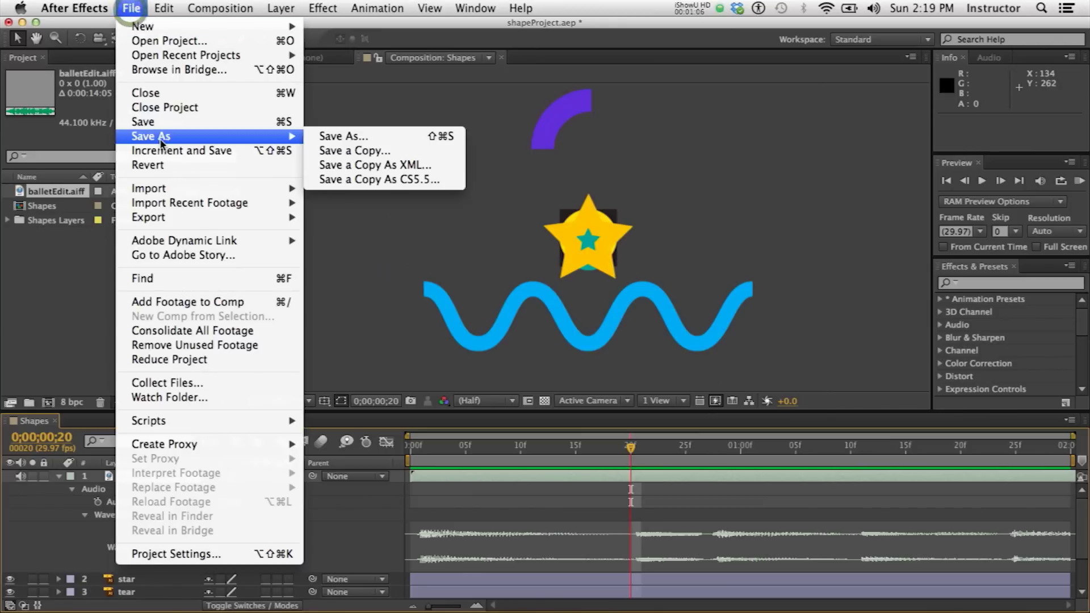
left_click(148, 121)
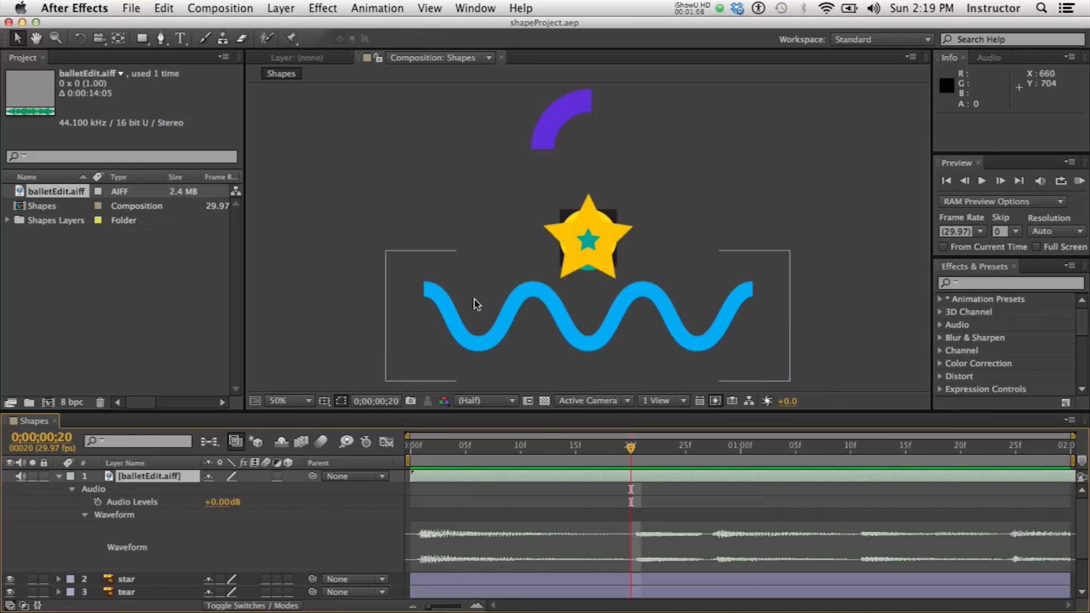